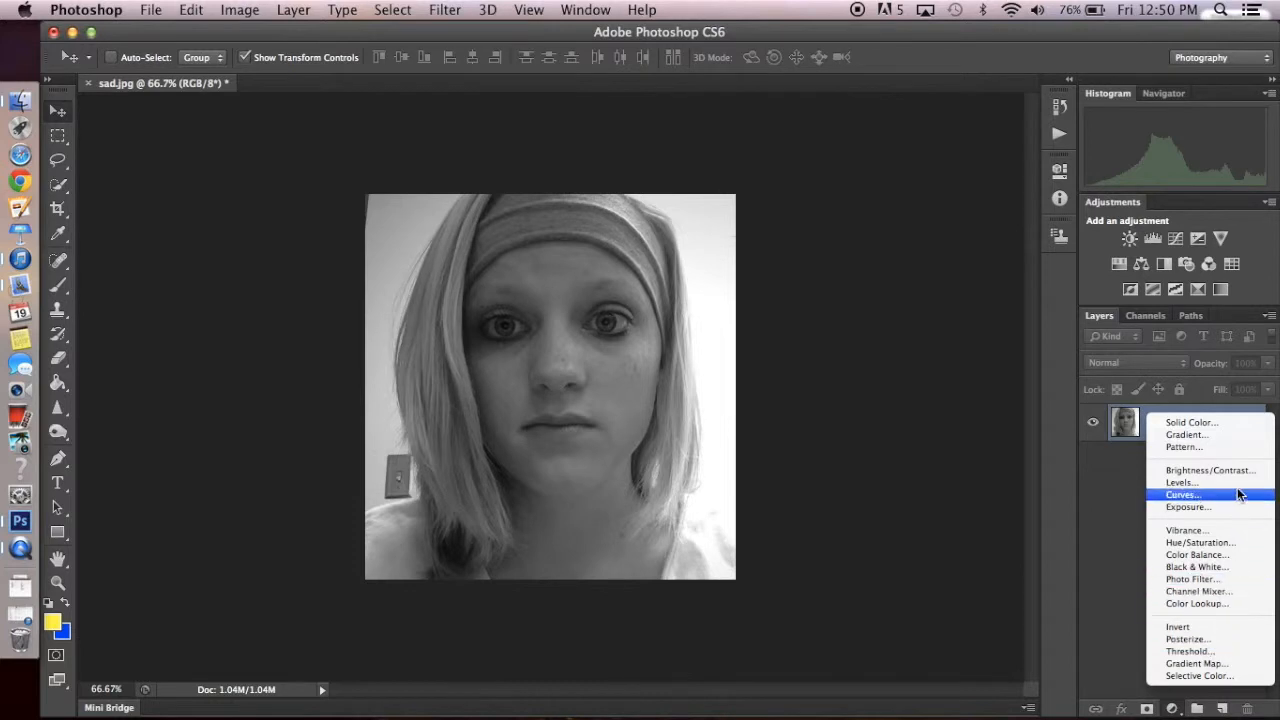
- Add a Color Balance adjustment layer and set its midtones to -40 Cyan/Red and -20 Yellow/Blue
{"action": "left_click", "coordinate": [1237, 556]}
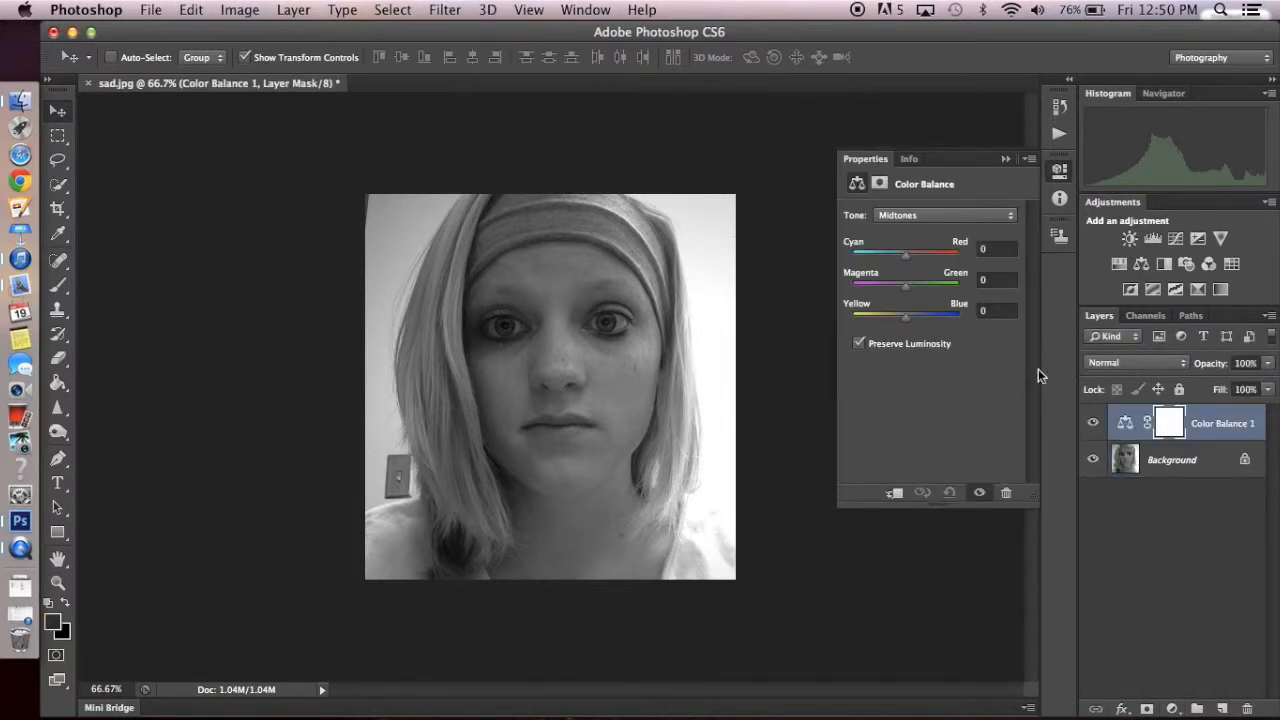
{"action": "left_click", "coordinate": [999, 248]}
{"action": "type", "text": "-40"}
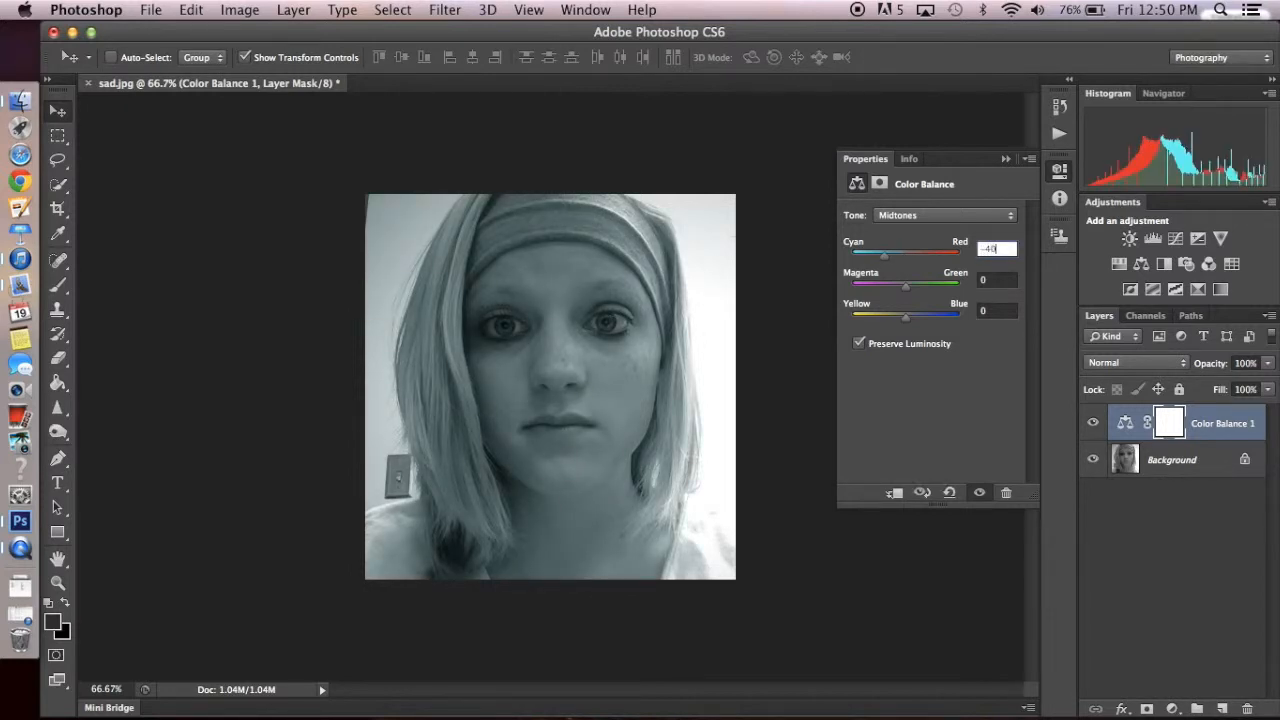
{"action": "left_click", "coordinate": [1008, 280]}
{"action": "left_click", "coordinate": [1003, 311]}
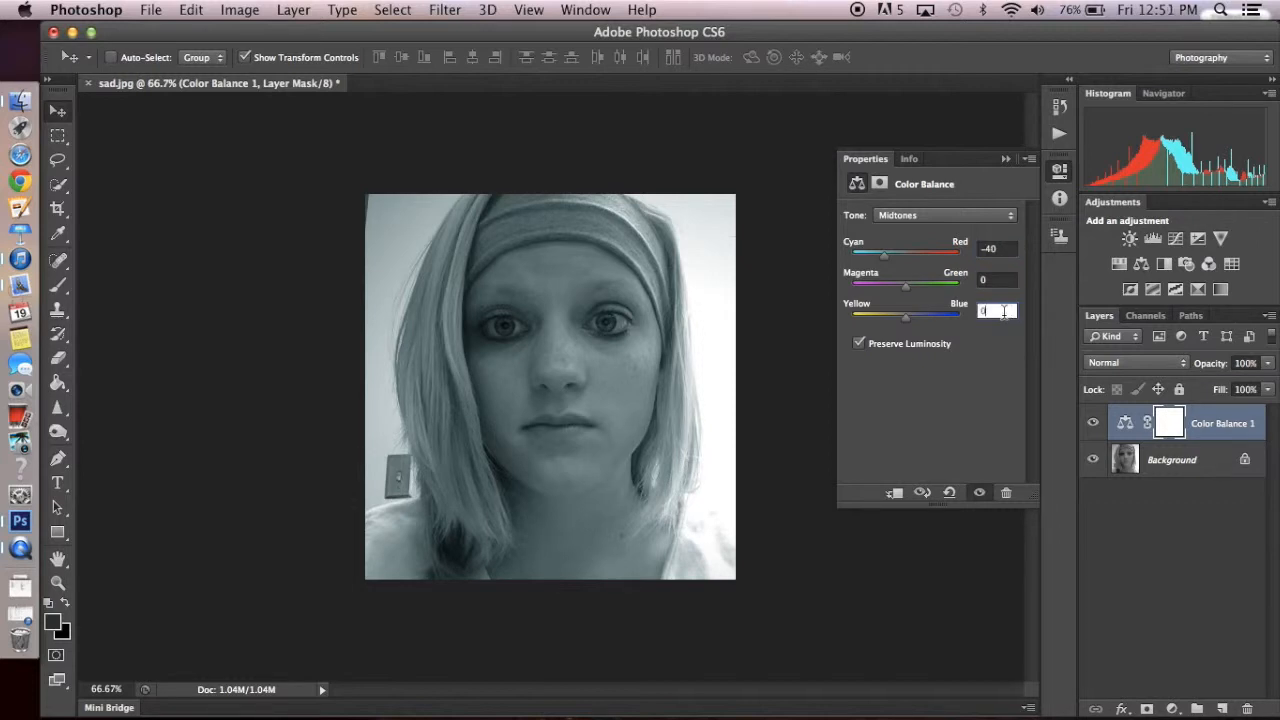
{"action": "type", "text": "-20"}
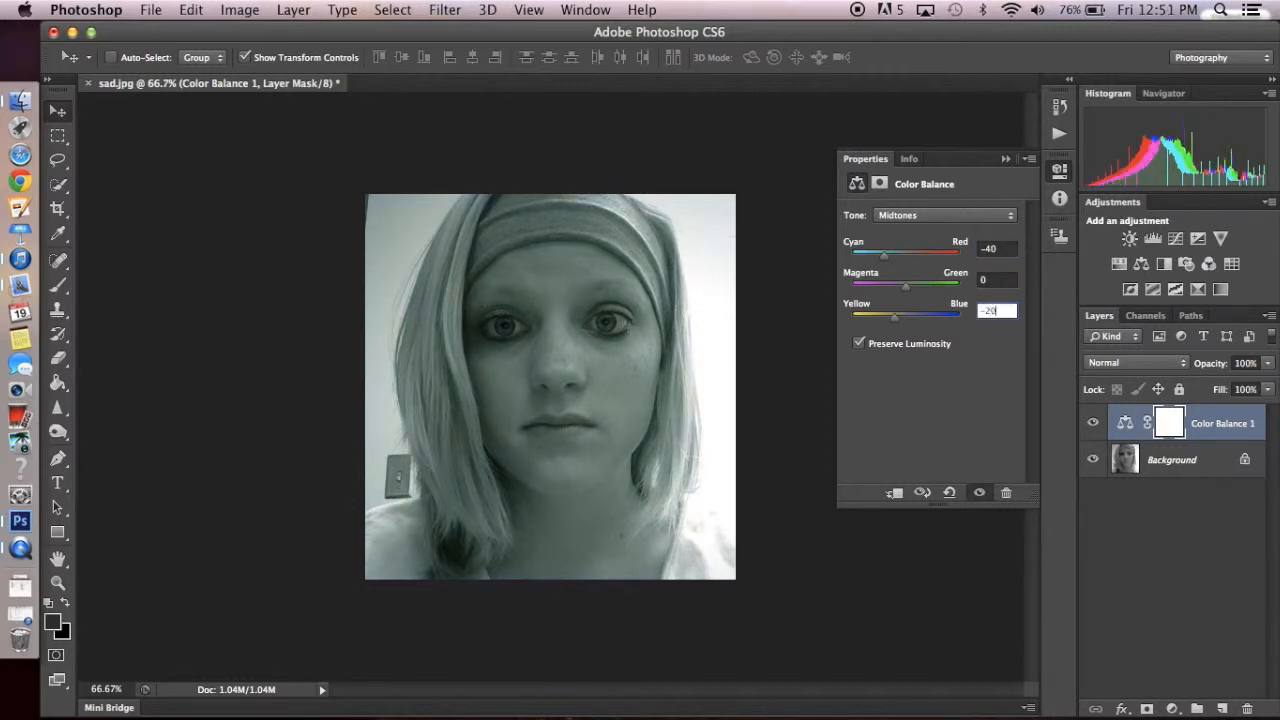
- Set the Color Balance highlights to -30 Cyan/Red, -10 Magenta/Green and -20 Yellow/Blue
{"action": "left_click", "coordinate": [942, 211]}
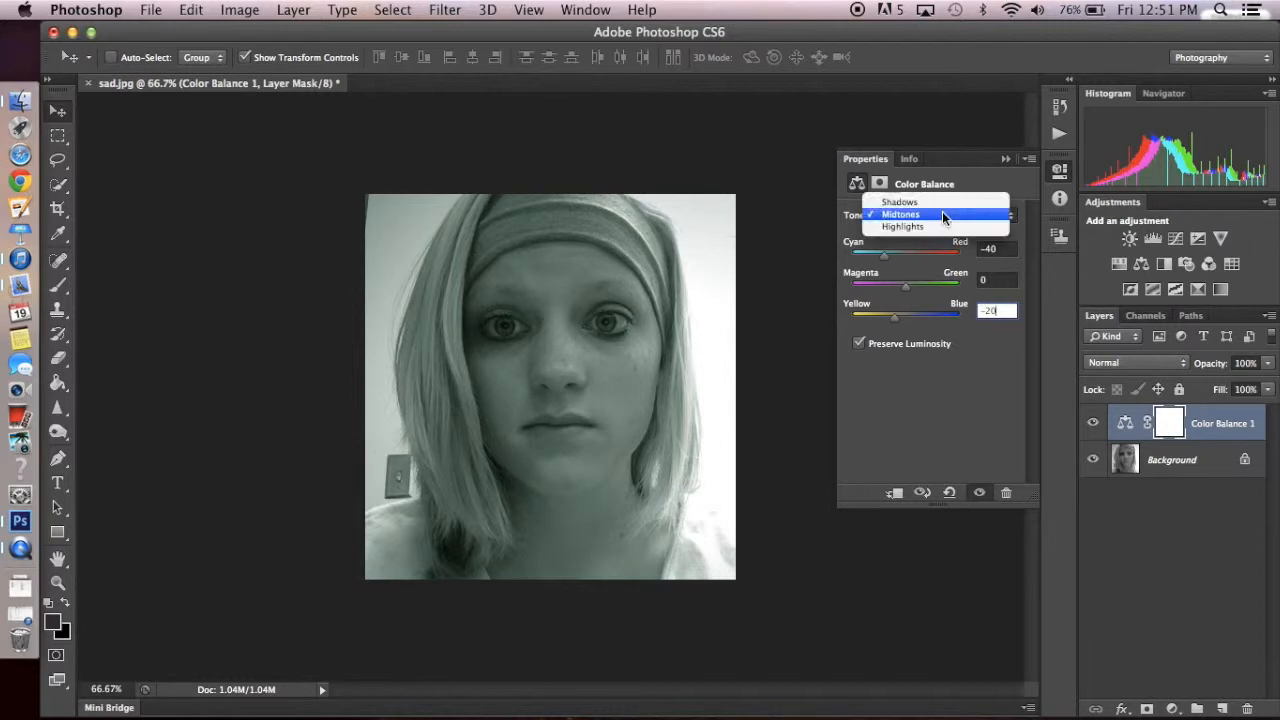
{"action": "left_click", "coordinate": [942, 221]}
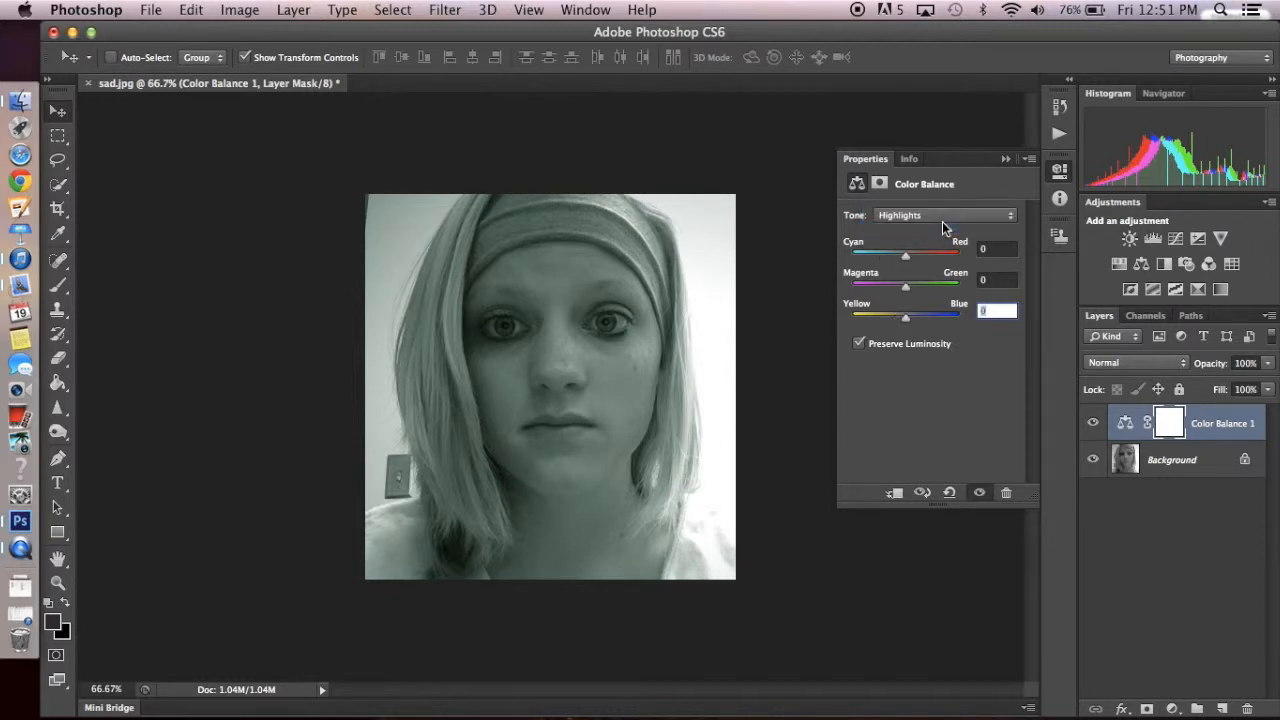
{"action": "left_click", "coordinate": [1000, 248]}
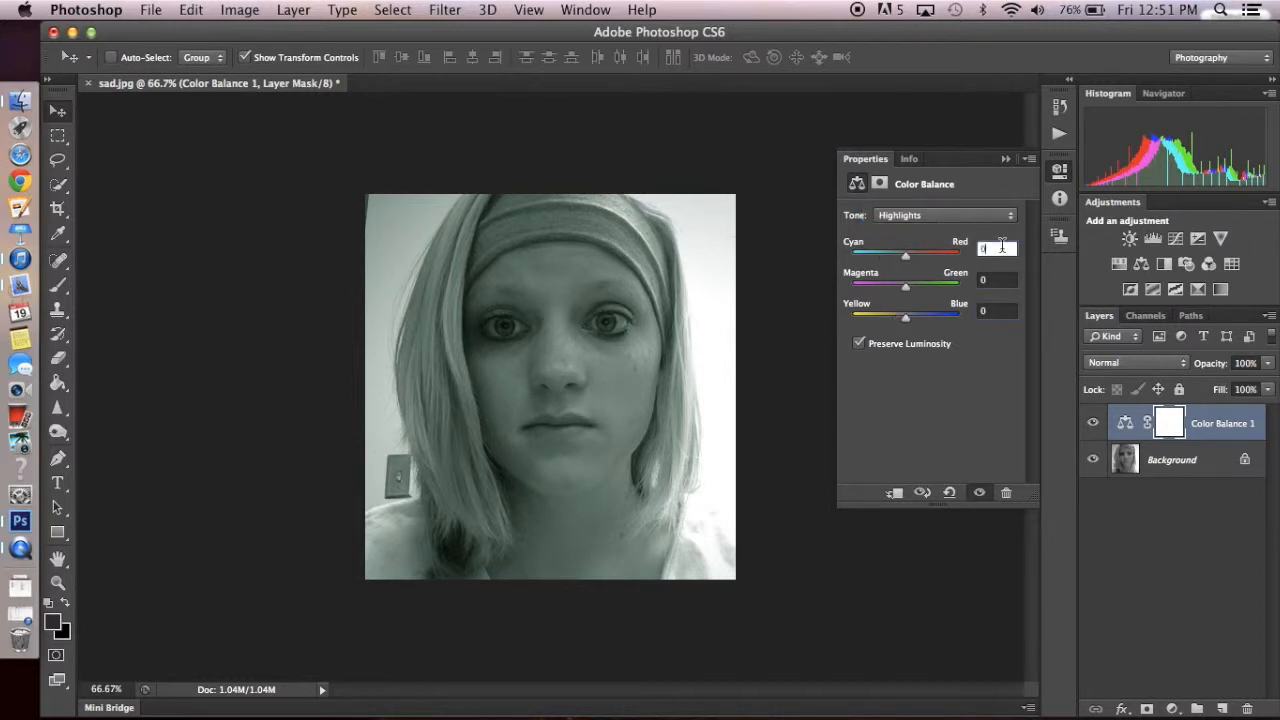
{"action": "type", "text": "-30"}
{"action": "key", "text": "Return"}
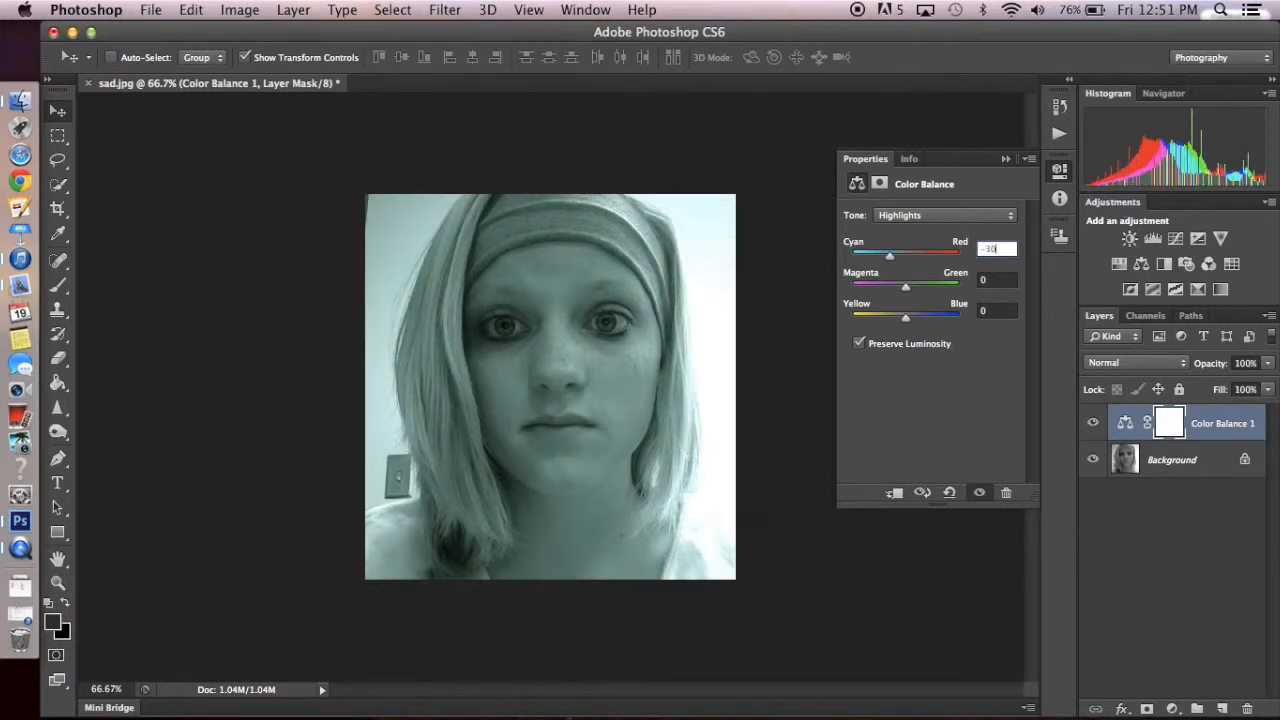
{"action": "left_click", "coordinate": [996, 311]}
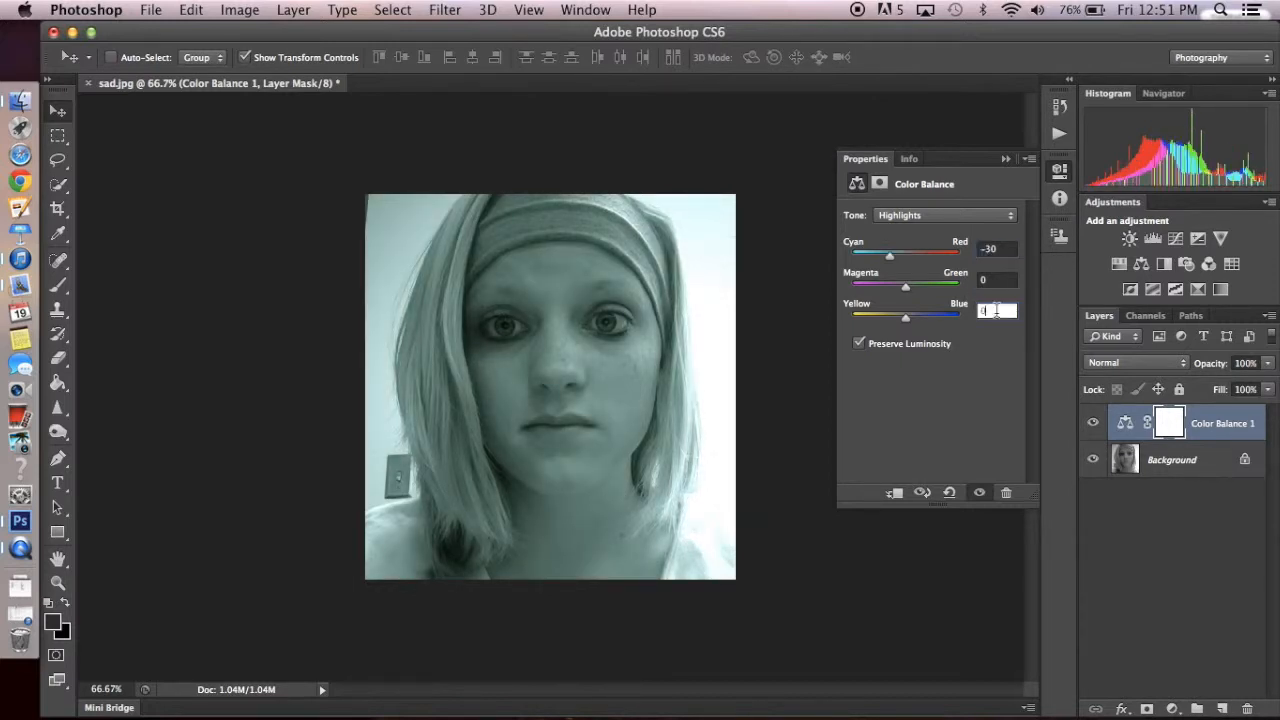
{"action": "type", "text": "-20"}
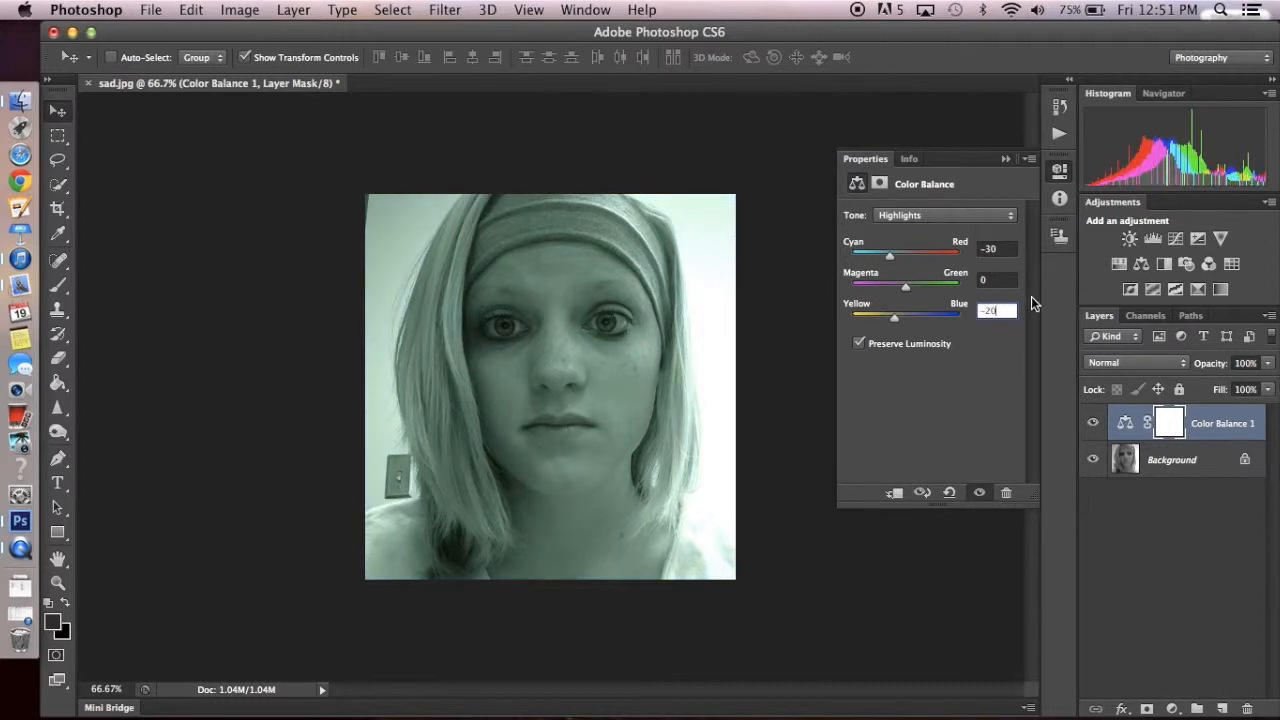
{"action": "left_click", "coordinate": [1011, 280]}
{"action": "type", "text": "-"}
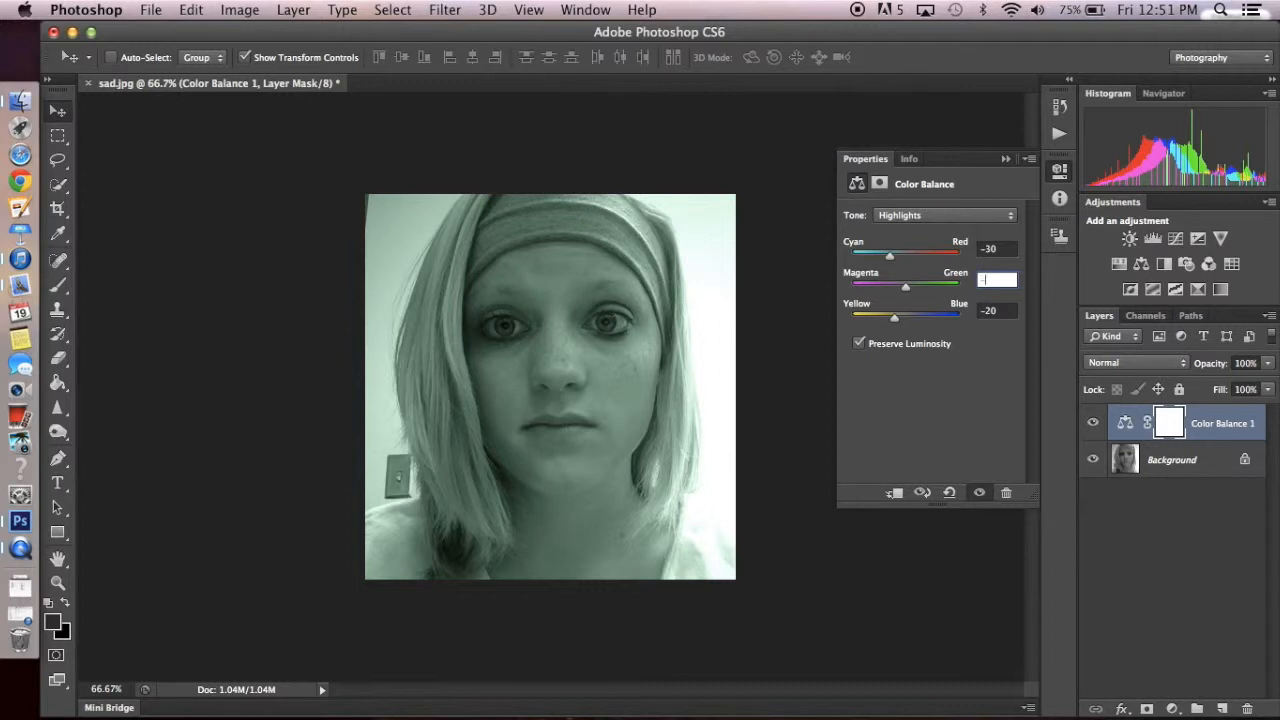
{"action": "type", "text": "10"}
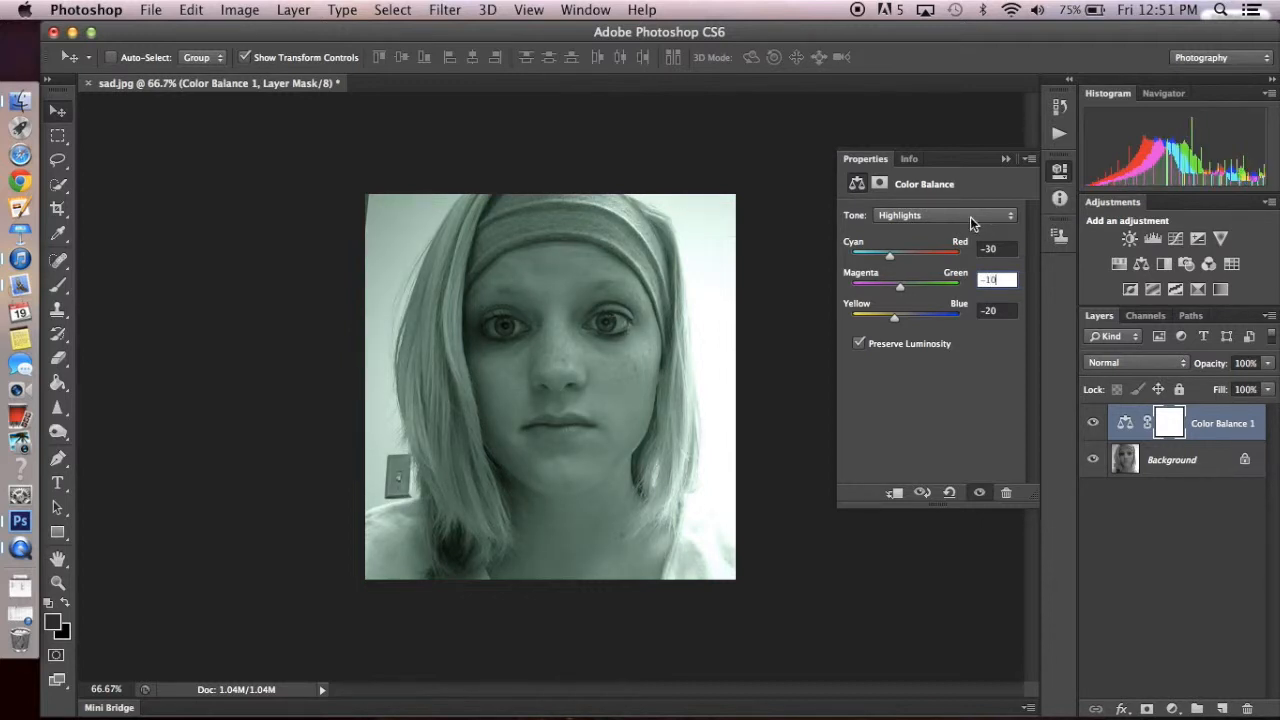
- Set the Color Balance shadows to -30 Cyan/Red and close the adjustment's properties
{"action": "left_click", "coordinate": [970, 220]}
{"action": "left_click", "coordinate": [967, 188]}
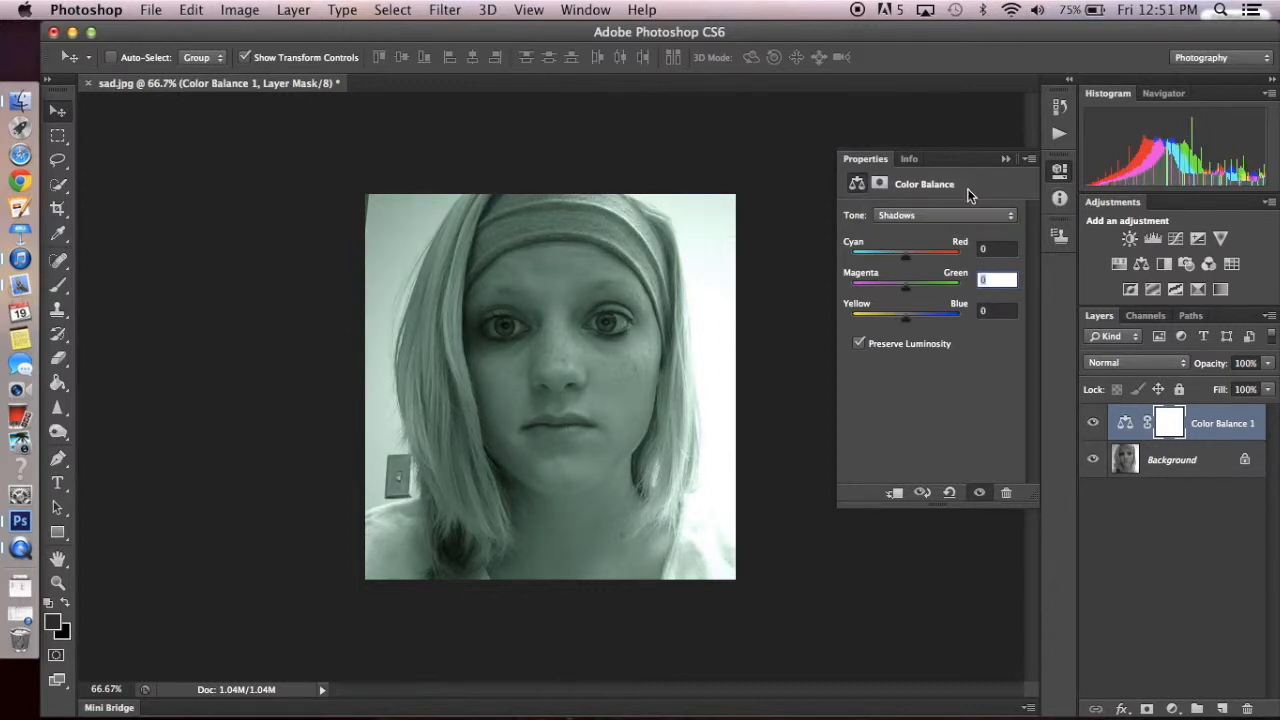
{"action": "left_click", "coordinate": [996, 246]}
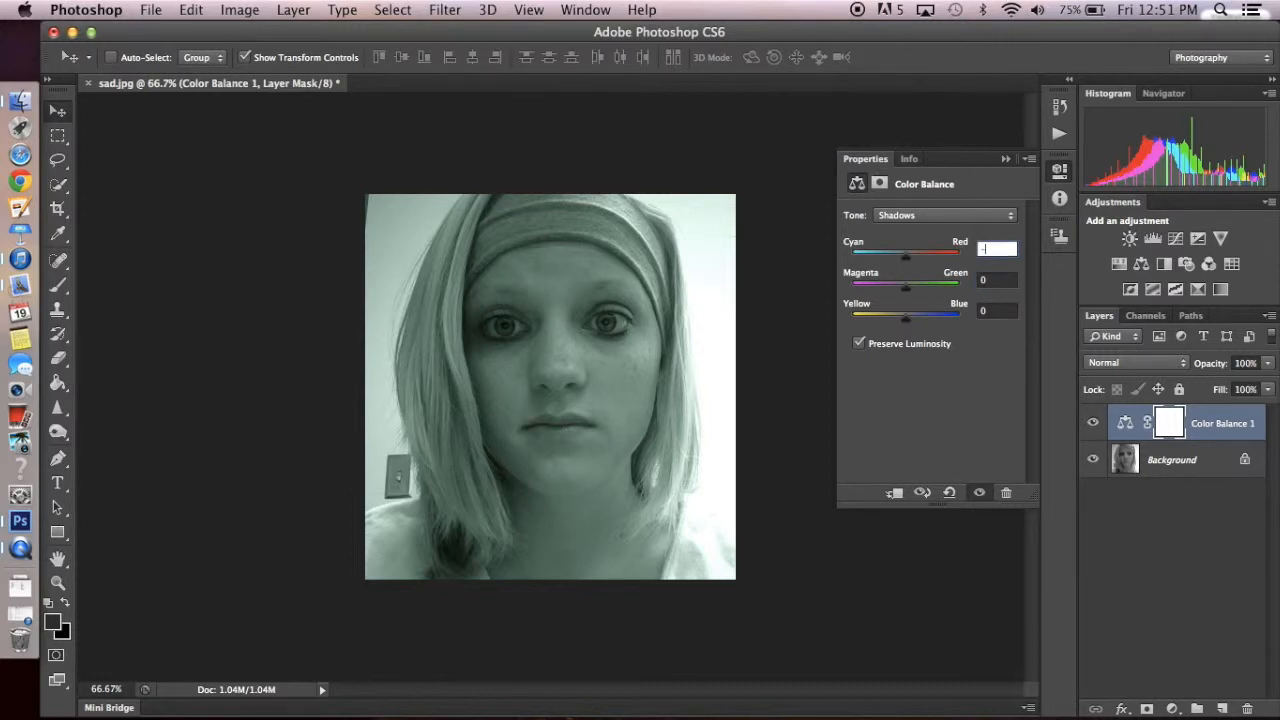
{"action": "type", "text": "-38"}
{"action": "left_click", "coordinate": [1003, 280]}
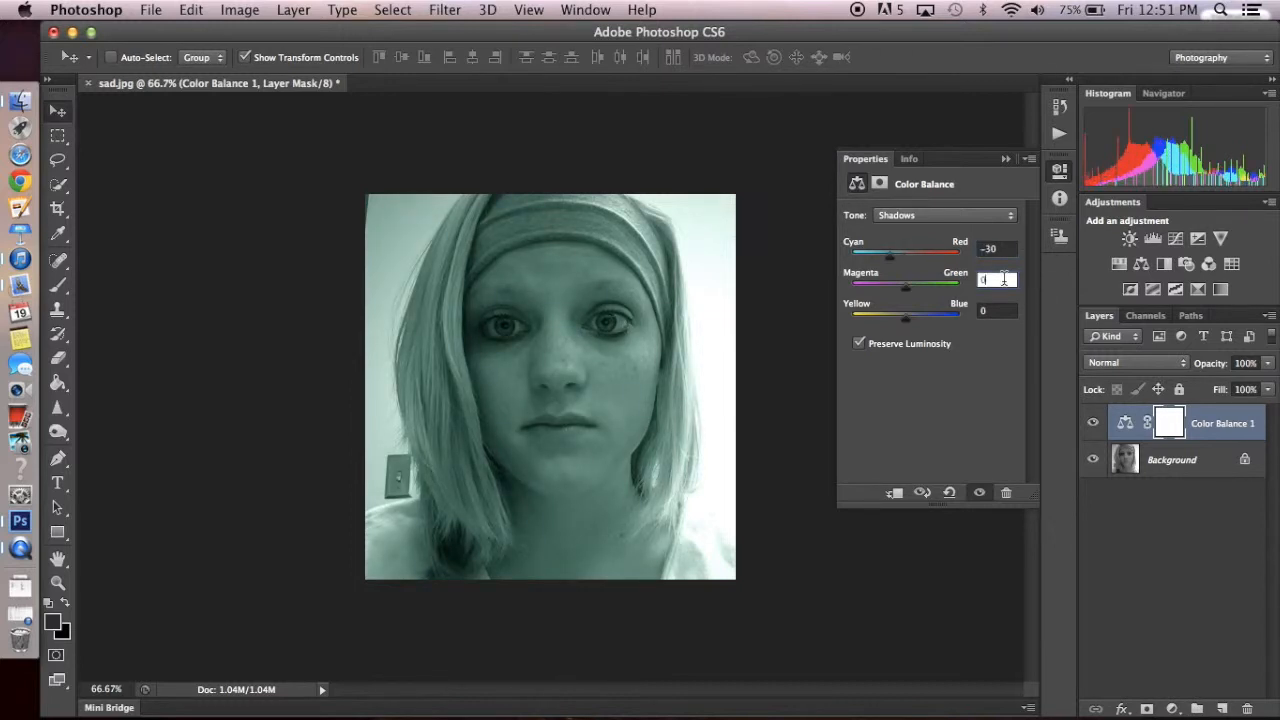
{"action": "left_click", "coordinate": [1006, 159]}
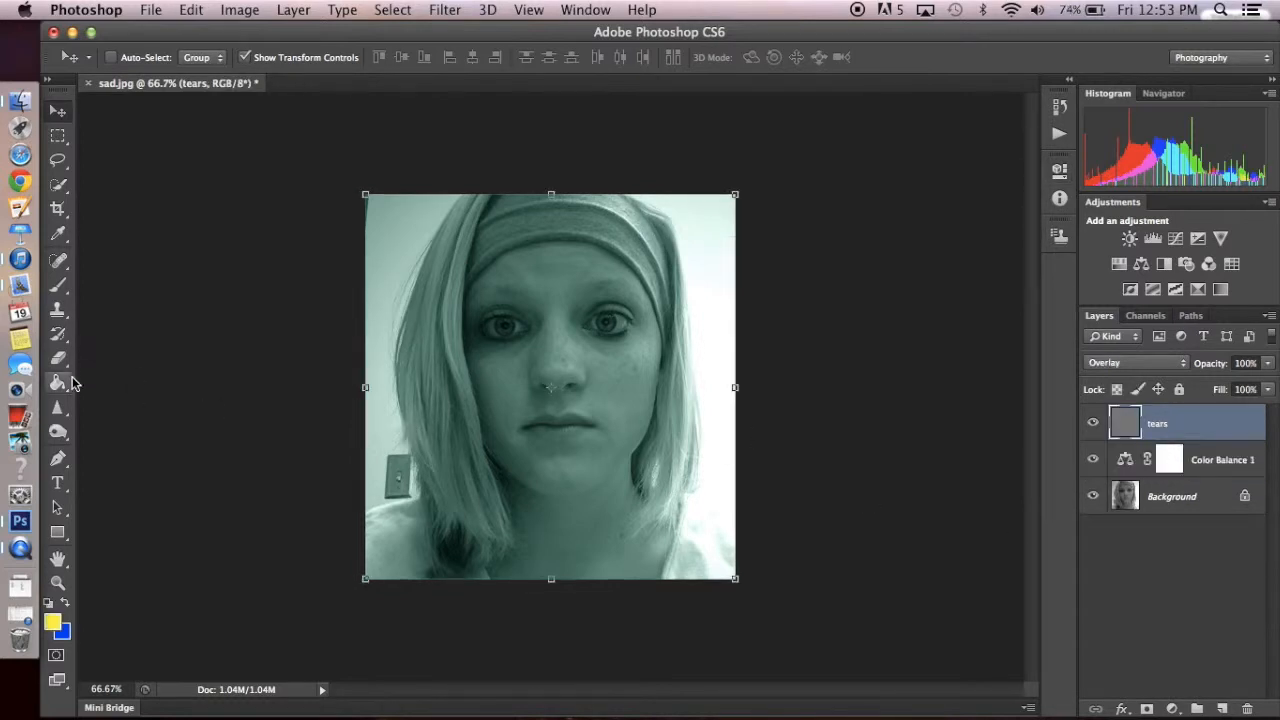
- Darken the hair and outer areas of the portrait on the tears layer using the Burn tool with a size 40 brush
{"action": "left_click", "coordinate": [57, 432]}
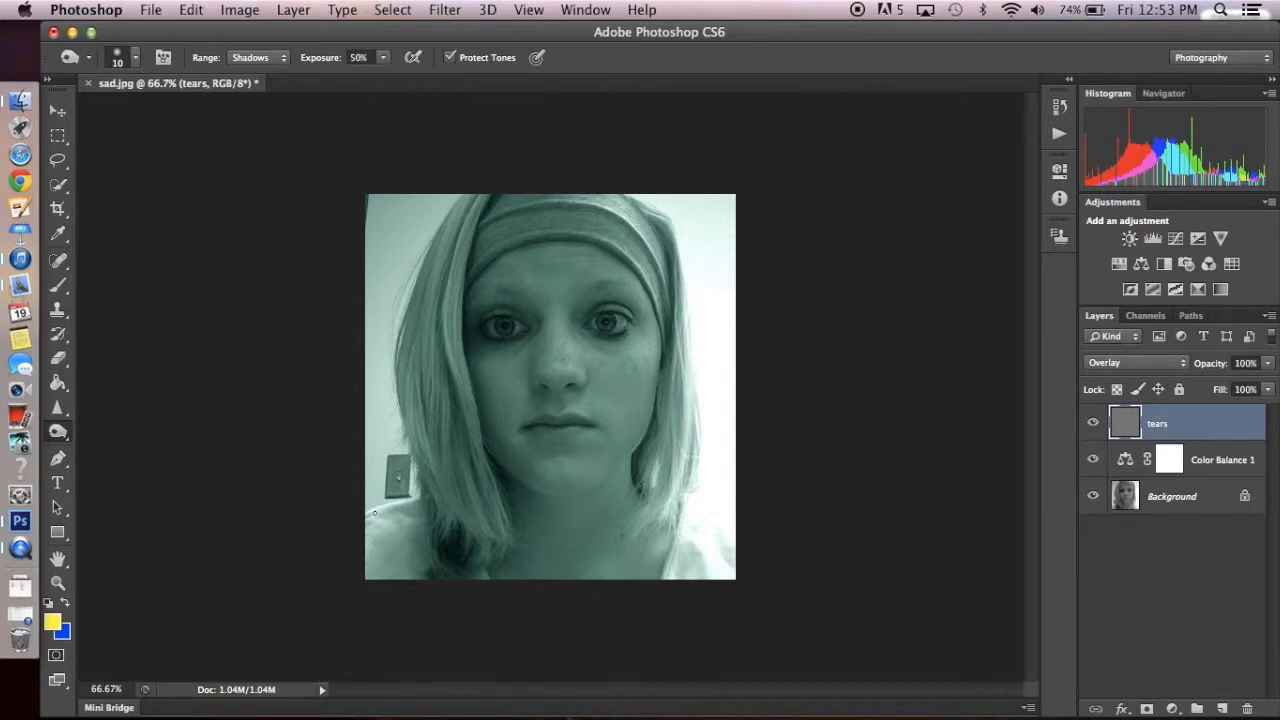
{"action": "key", "text": "bracketright"}
{"action": "key", "text": "bracketright"}
{"action": "mouse_move", "coordinate": [358, 517]}
{"action": "left_mouse_down"}
{"action": "mouse_move", "coordinate": [428, 502]}
{"action": "mouse_move", "coordinate": [401, 416]}
{"action": "mouse_move", "coordinate": [433, 375]}
{"action": "mouse_move", "coordinate": [429, 251]}
{"action": "mouse_move", "coordinate": [466, 183]}
{"action": "mouse_move", "coordinate": [647, 211]}
{"action": "mouse_move", "coordinate": [672, 274]}
{"action": "mouse_move", "coordinate": [667, 534]}
{"action": "mouse_move", "coordinate": [688, 403]}
{"action": "mouse_move", "coordinate": [697, 471]}
{"action": "mouse_move", "coordinate": [697, 291]}
{"action": "mouse_move", "coordinate": [694, 511]}
{"action": "mouse_move", "coordinate": [735, 563]}
{"action": "left_mouse_up"}
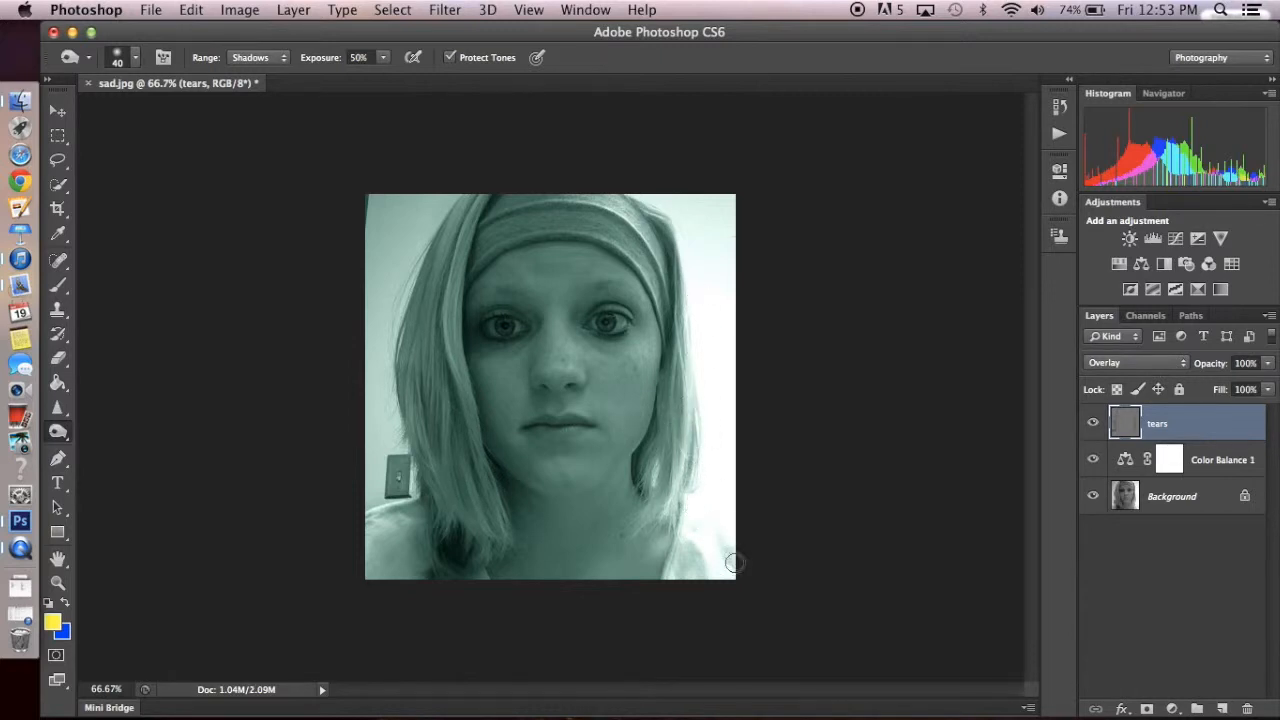
{"action": "mouse_move", "coordinate": [438, 233]}
{"action": "left_mouse_down"}
{"action": "mouse_move", "coordinate": [383, 389]}
{"action": "mouse_move", "coordinate": [416, 502]}
{"action": "mouse_move", "coordinate": [391, 485]}
{"action": "left_mouse_up"}
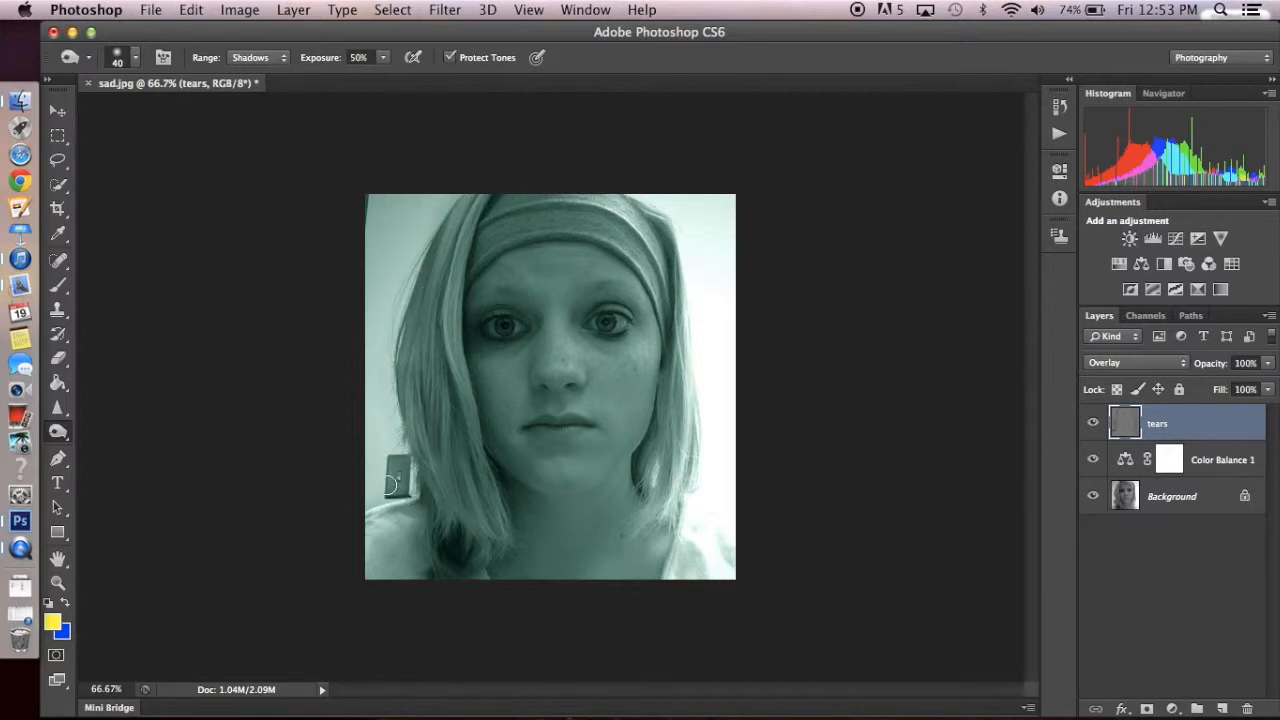
- Heal the photo's upper-left corner and remove the light switch on the Background layer with the Spot Healing Brush, reducing its size to 30
{"action": "left_click", "coordinate": [58, 259]}
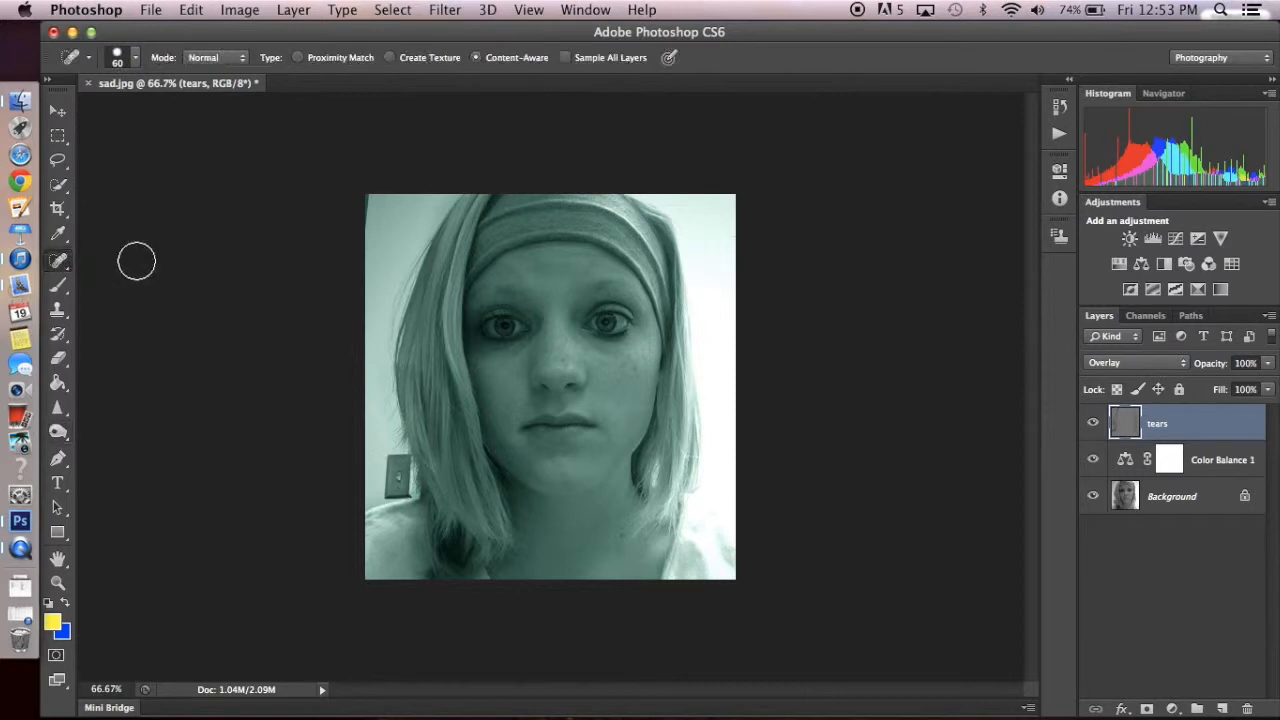
{"action": "mouse_move", "coordinate": [395, 207]}
{"action": "left_mouse_down"}
{"action": "mouse_move", "coordinate": [436, 195]}
{"action": "mouse_move", "coordinate": [407, 229]}
{"action": "mouse_move", "coordinate": [396, 218]}
{"action": "mouse_move", "coordinate": [368, 298]}
{"action": "mouse_move", "coordinate": [366, 206]}
{"action": "left_mouse_up"}
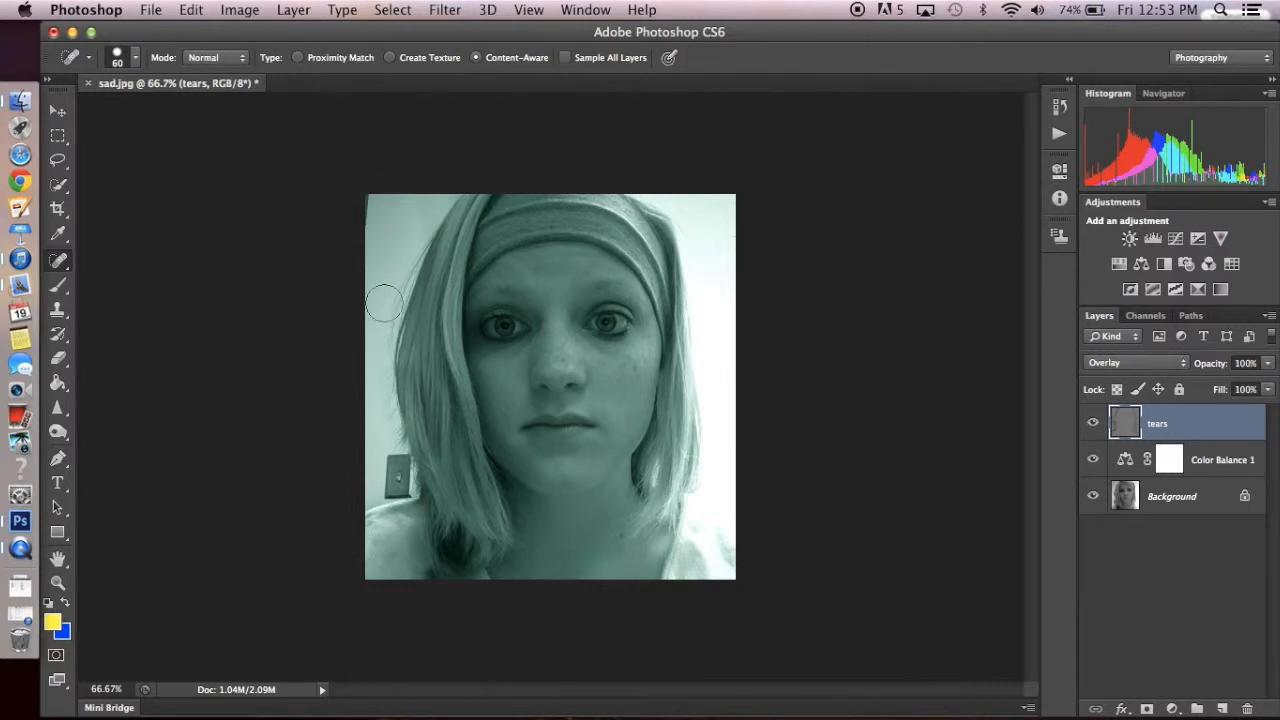
{"action": "left_click", "coordinate": [1190, 500]}
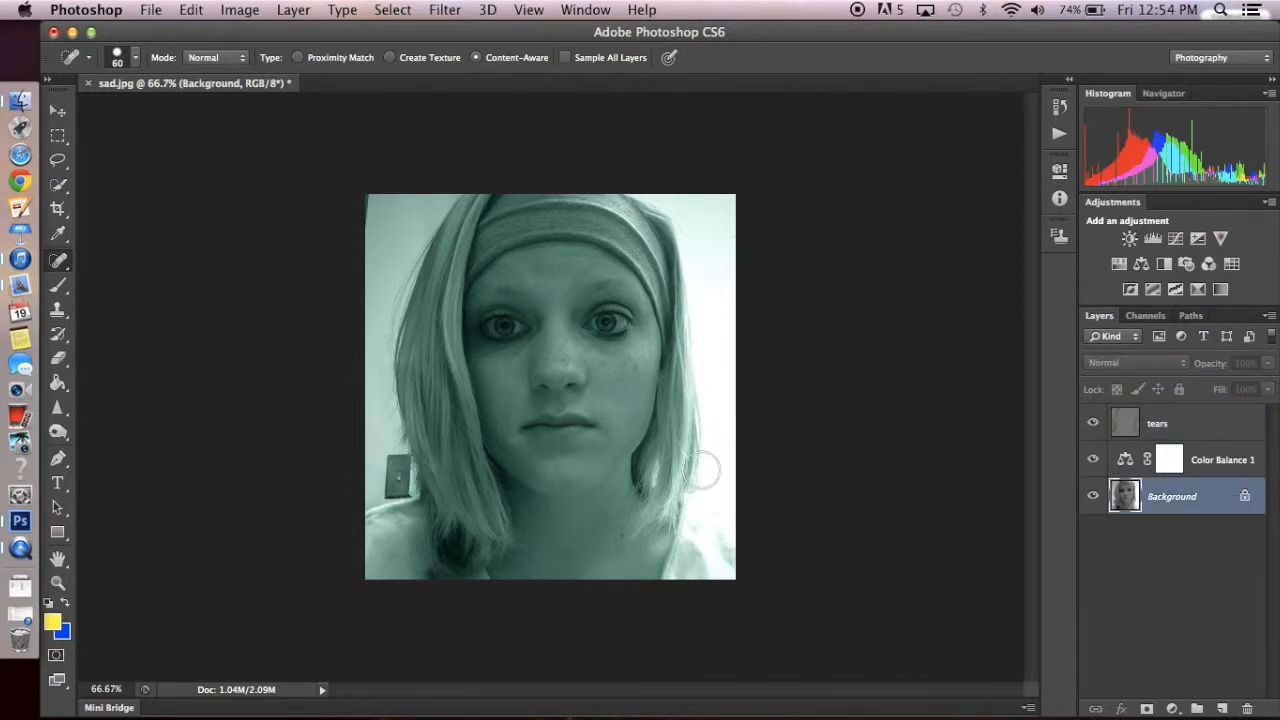
{"action": "left_click_drag", "start_coordinate": [396, 479], "coordinate": [395, 476]}
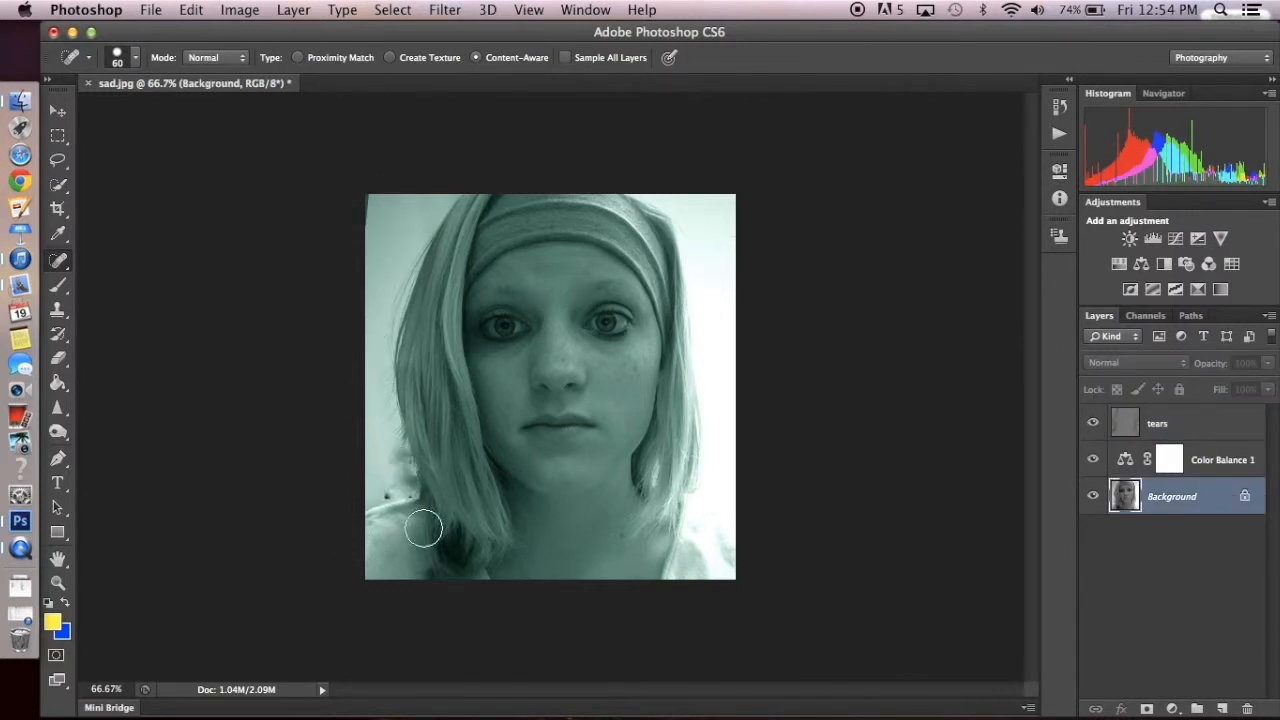
{"action": "left_click", "coordinate": [392, 491]}
{"action": "key", "text": "bracketleft"}
{"action": "key", "text": "bracketleft"}
{"action": "key", "text": "bracketleft"}
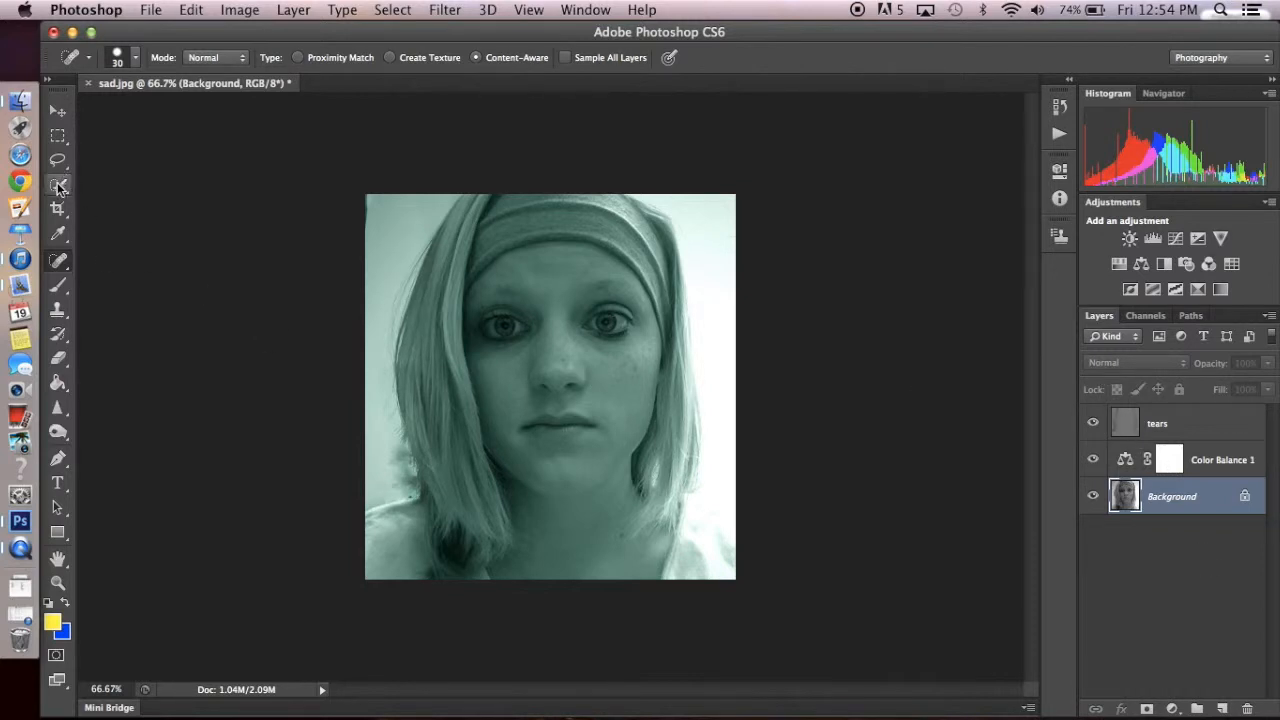
- Choose the Brush tool with the small starburst preset of 70 px
{"action": "left_click", "coordinate": [58, 284]}
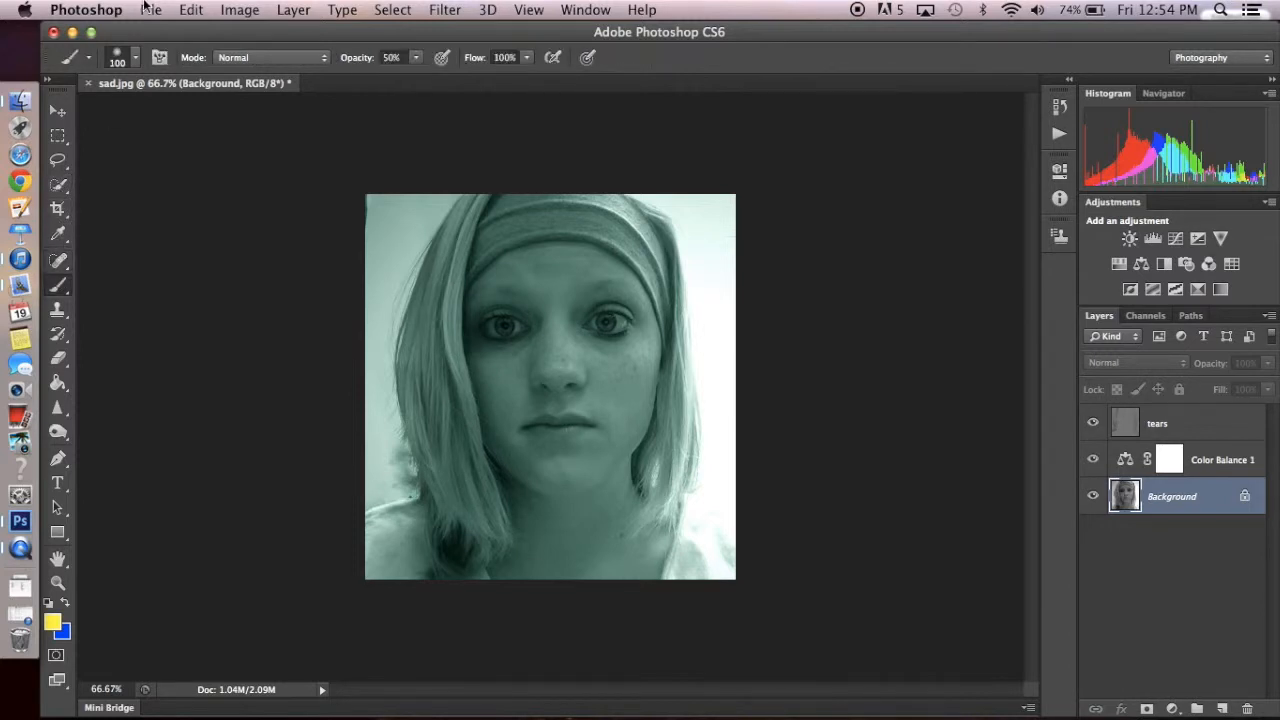
{"action": "left_click", "coordinate": [126, 62]}
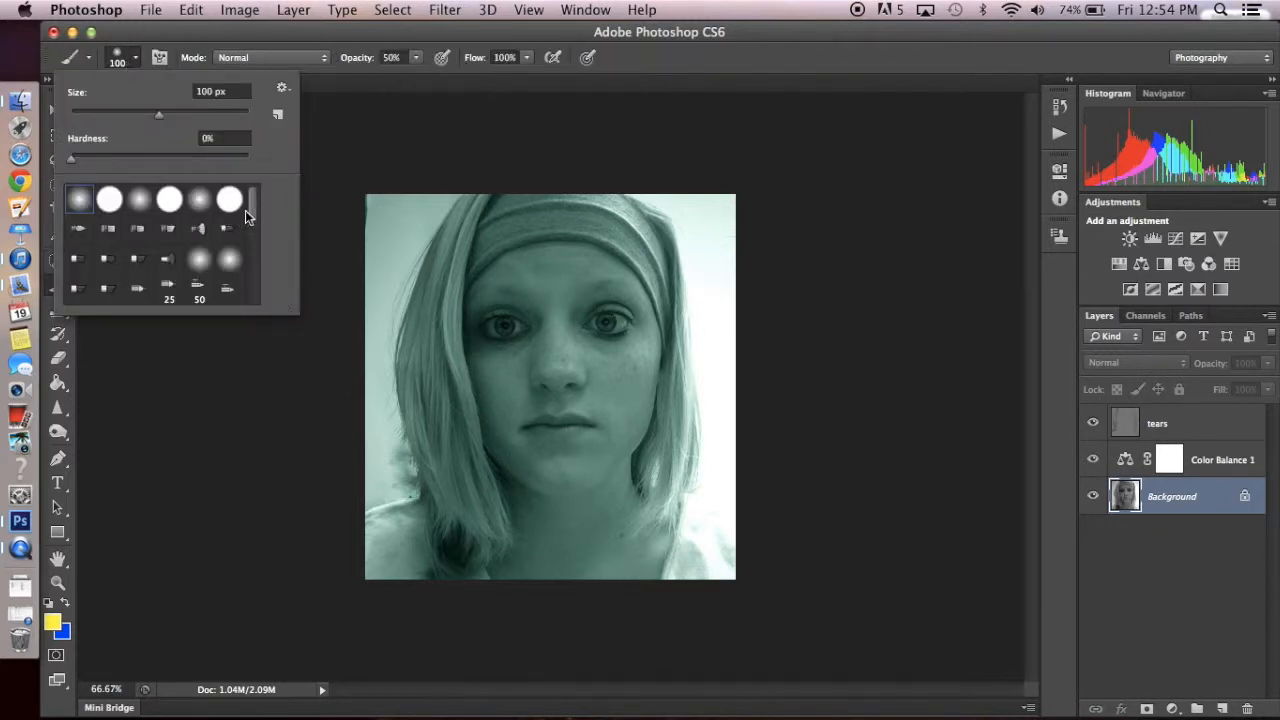
{"action": "left_click_drag", "start_coordinate": [255, 212], "coordinate": [247, 276]}
{"action": "left_click", "coordinate": [170, 270]}
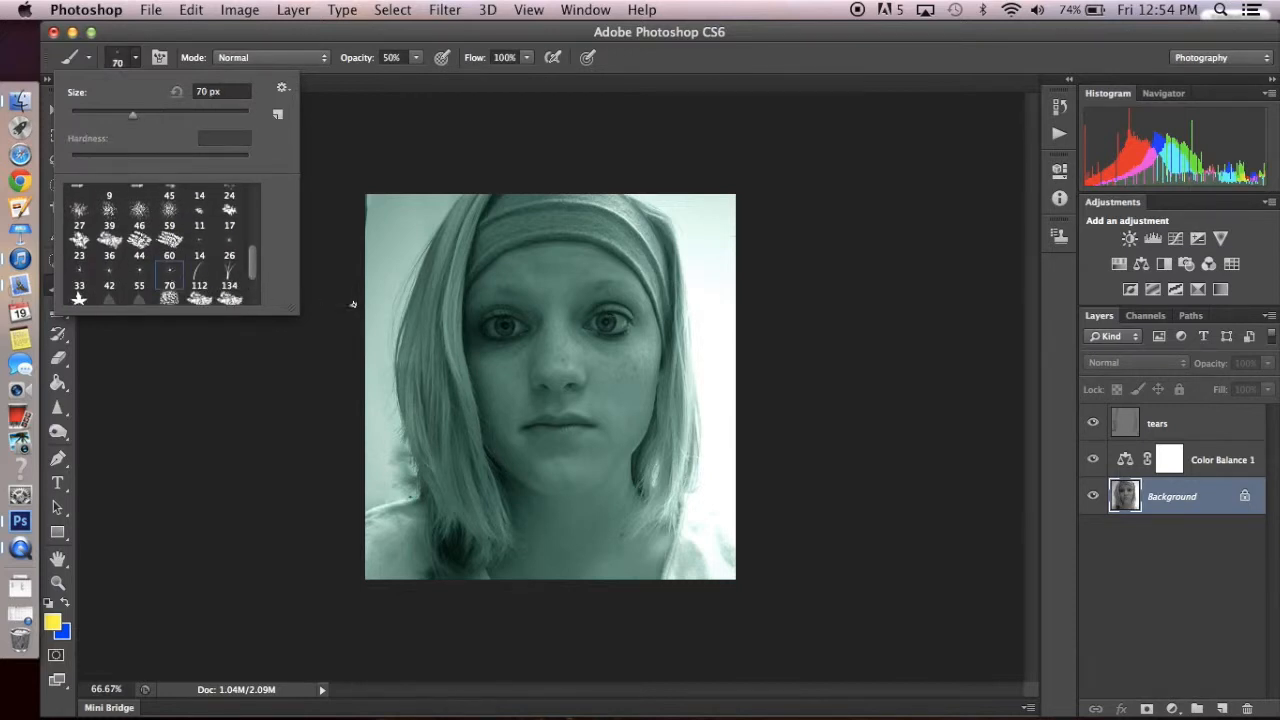
{"action": "left_click", "coordinate": [341, 314]}
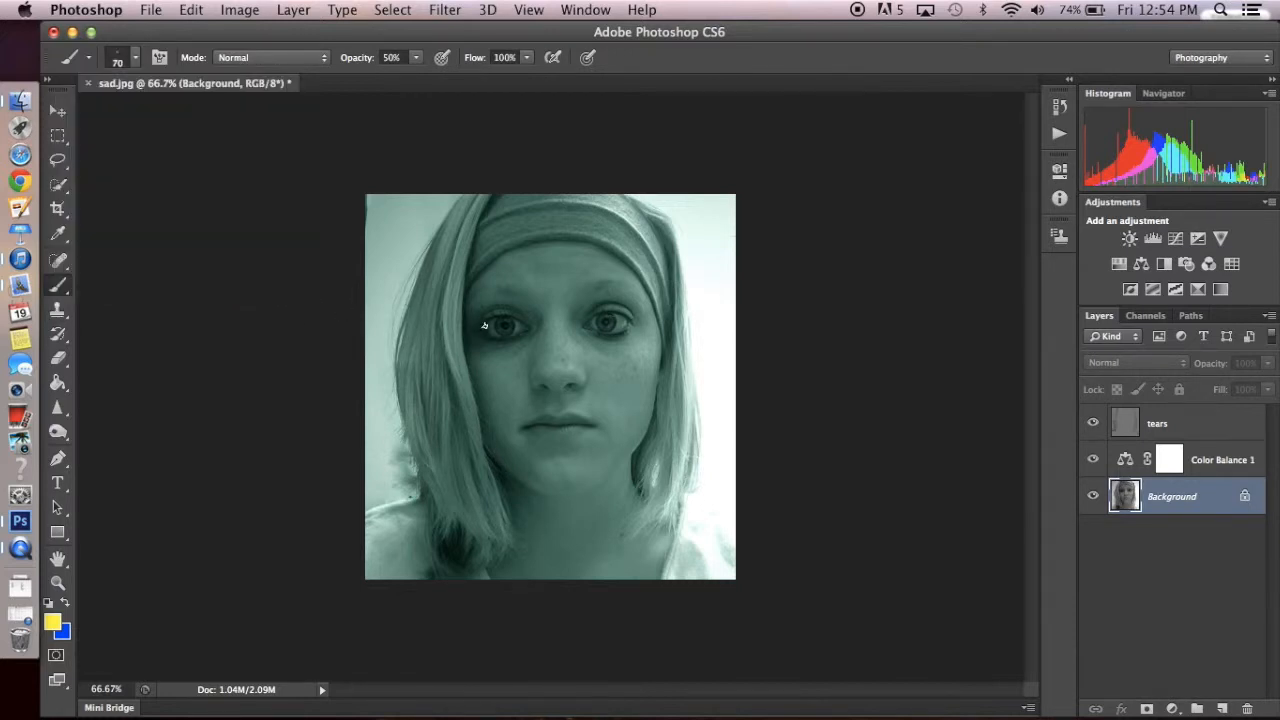
- Set the foreground color to black (000000)
{"action": "scroll", "coordinate": [502, 328], "scroll_direction": "up", "scroll_amount": 6}
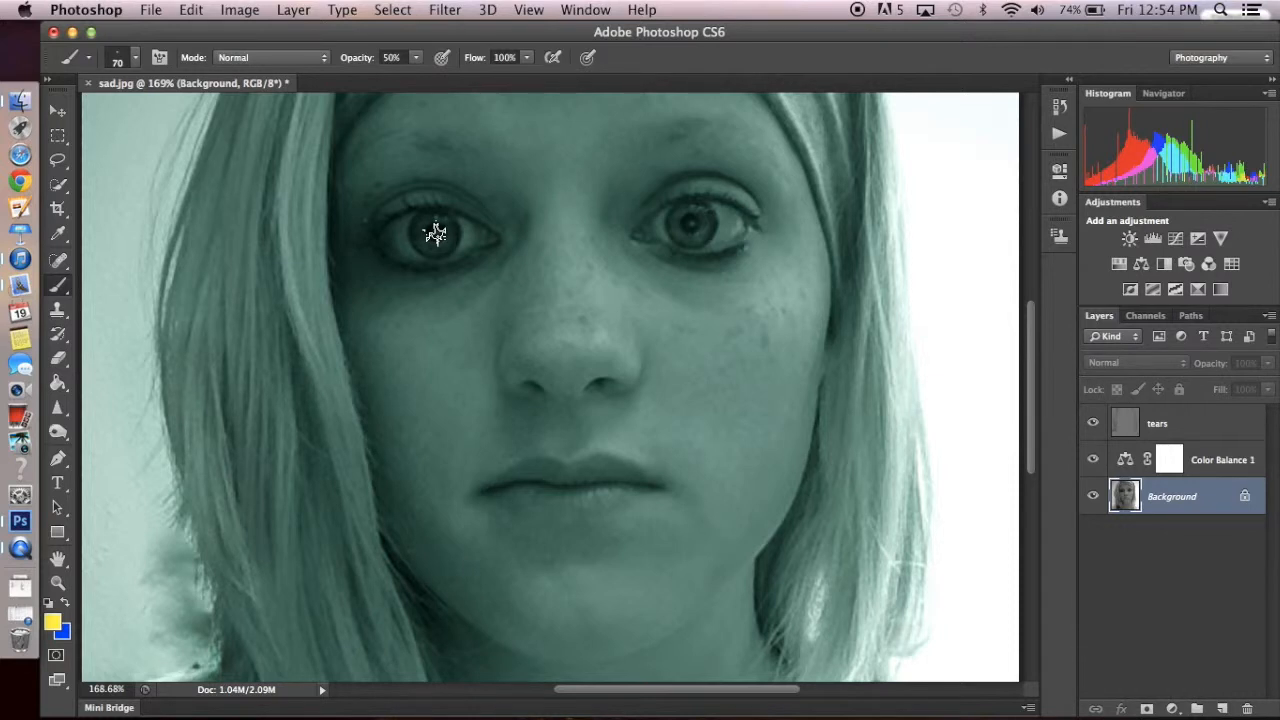
{"action": "left_click", "coordinate": [52, 622]}
{"action": "left_click", "coordinate": [513, 409]}
{"action": "left_click_drag", "start_coordinate": [513, 409], "coordinate": [471, 457]}
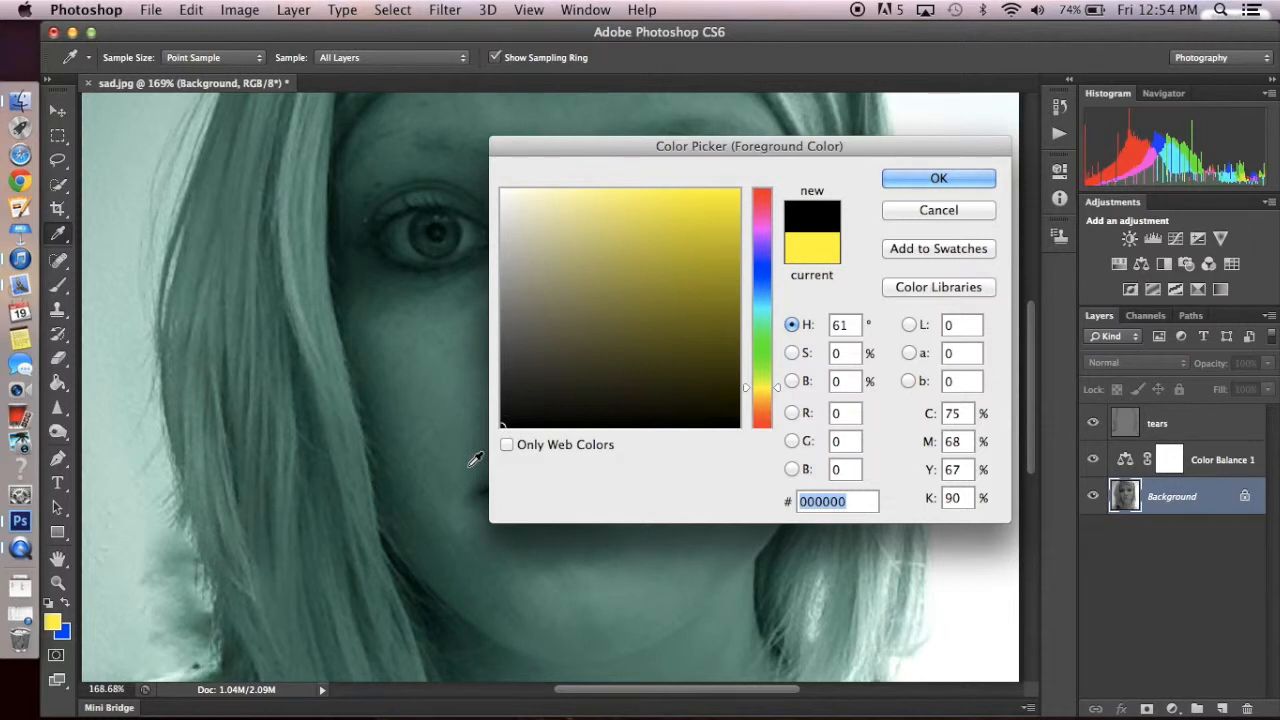
{"action": "key", "text": "Return"}
- Set the brush opacity to 100% and stamp the starburst brush over the pupils of both eyes
{"action": "left_click", "coordinate": [415, 57]}
{"action": "left_click_drag", "start_coordinate": [423, 77], "coordinate": [476, 75]}
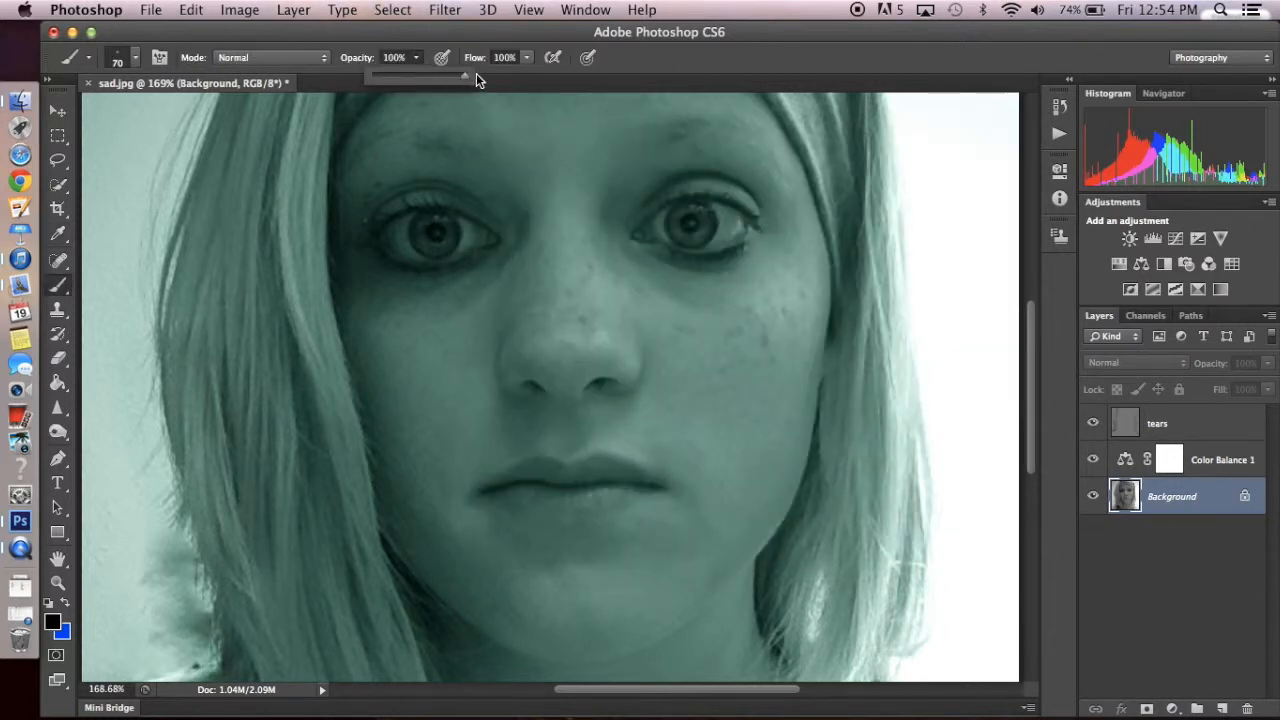
{"action": "left_click", "coordinate": [433, 234]}
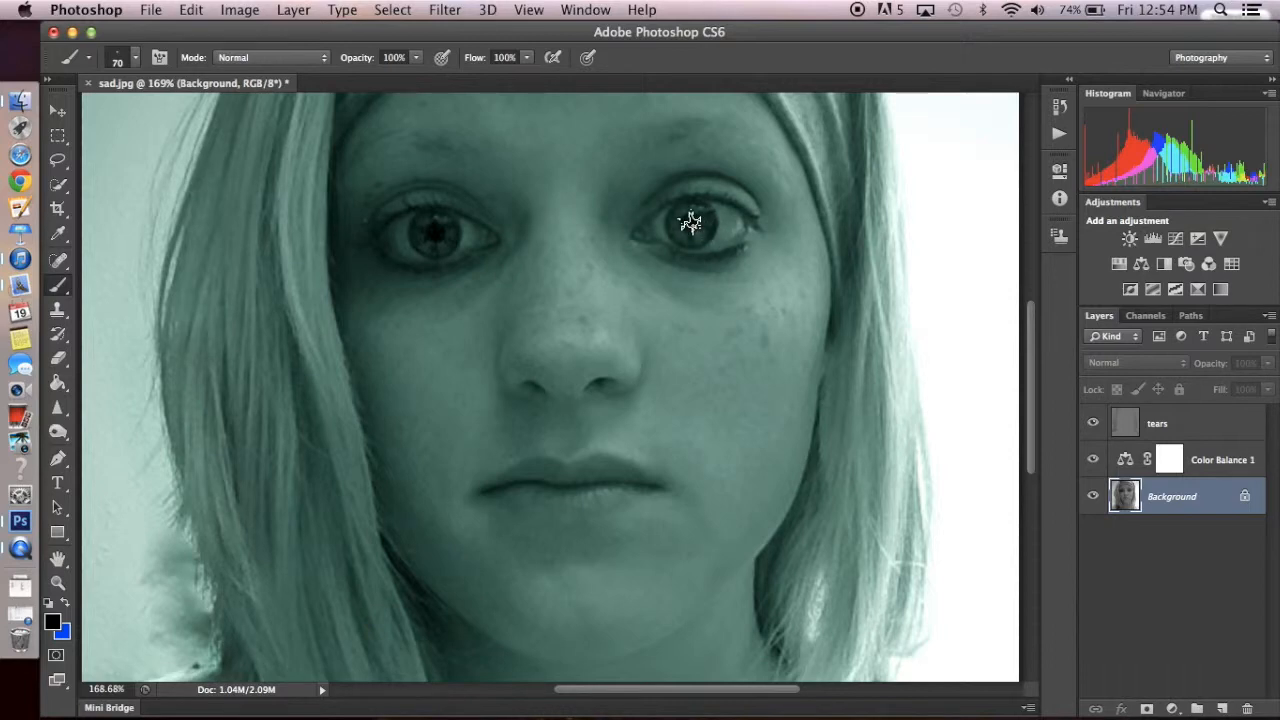
- Create a new layer directly above the Background and choose the hard round brush preset at 70 px
{"action": "scroll", "coordinate": [845, 285], "scroll_direction": "down", "scroll_amount": 5}
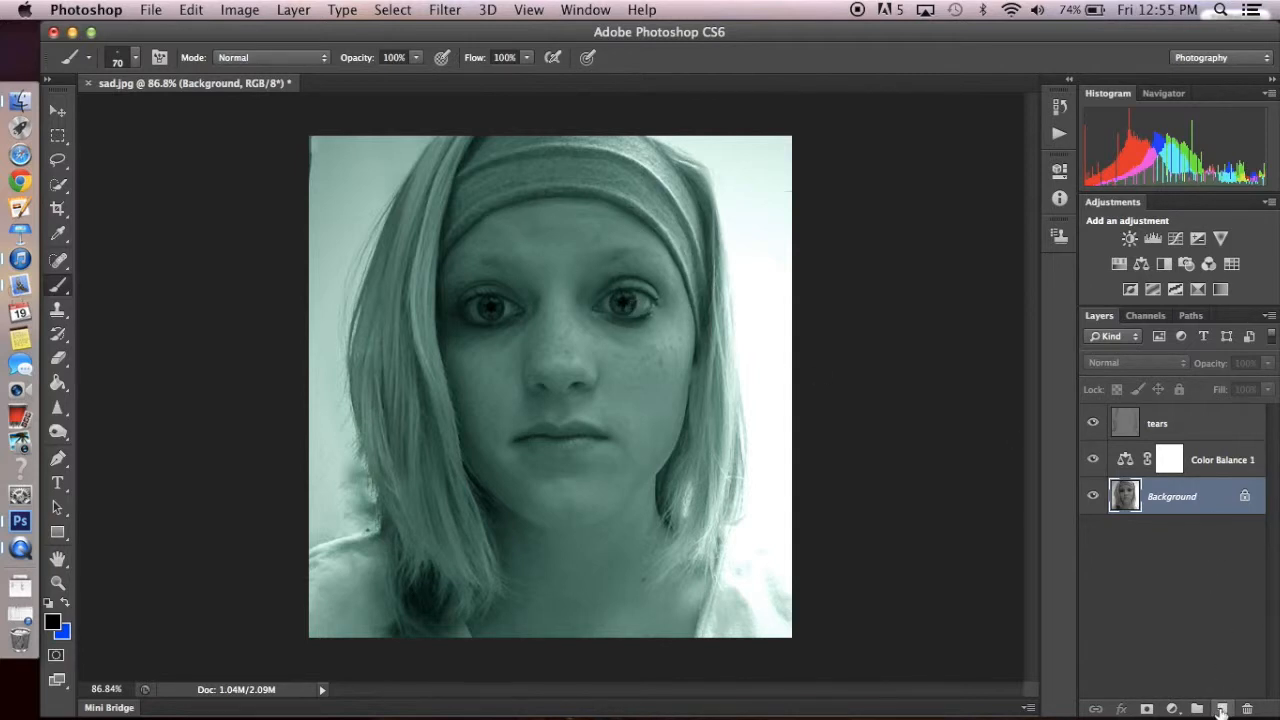
{"action": "left_click", "coordinate": [1221, 709]}
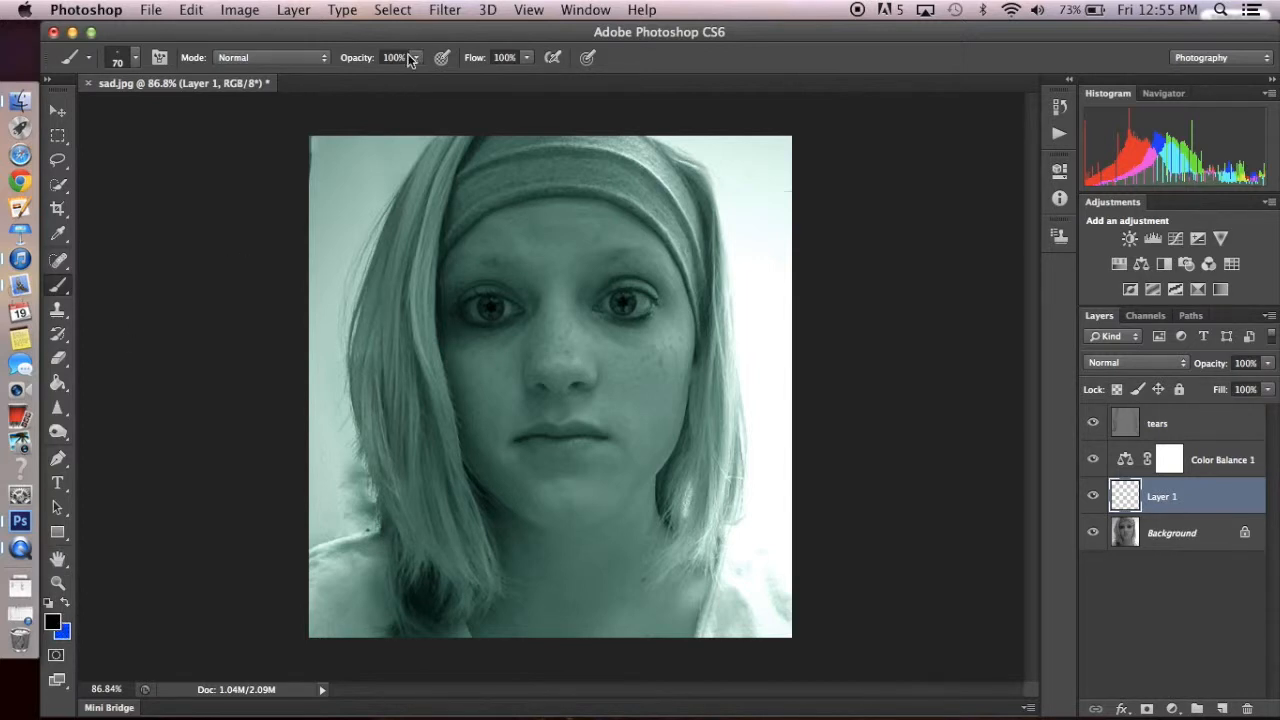
{"action": "left_click", "coordinate": [134, 58]}
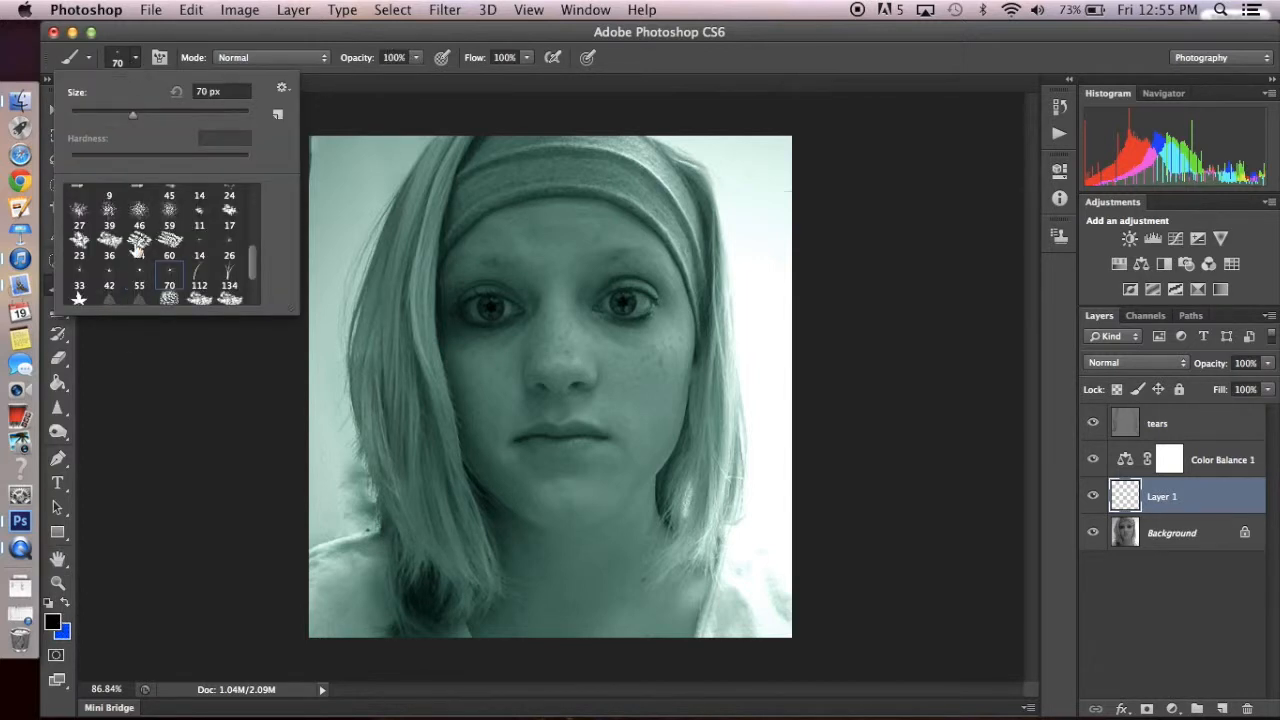
{"action": "scroll", "coordinate": [228, 205], "scroll_direction": "up", "scroll_amount": 5}
{"action": "left_click", "coordinate": [110, 201]}
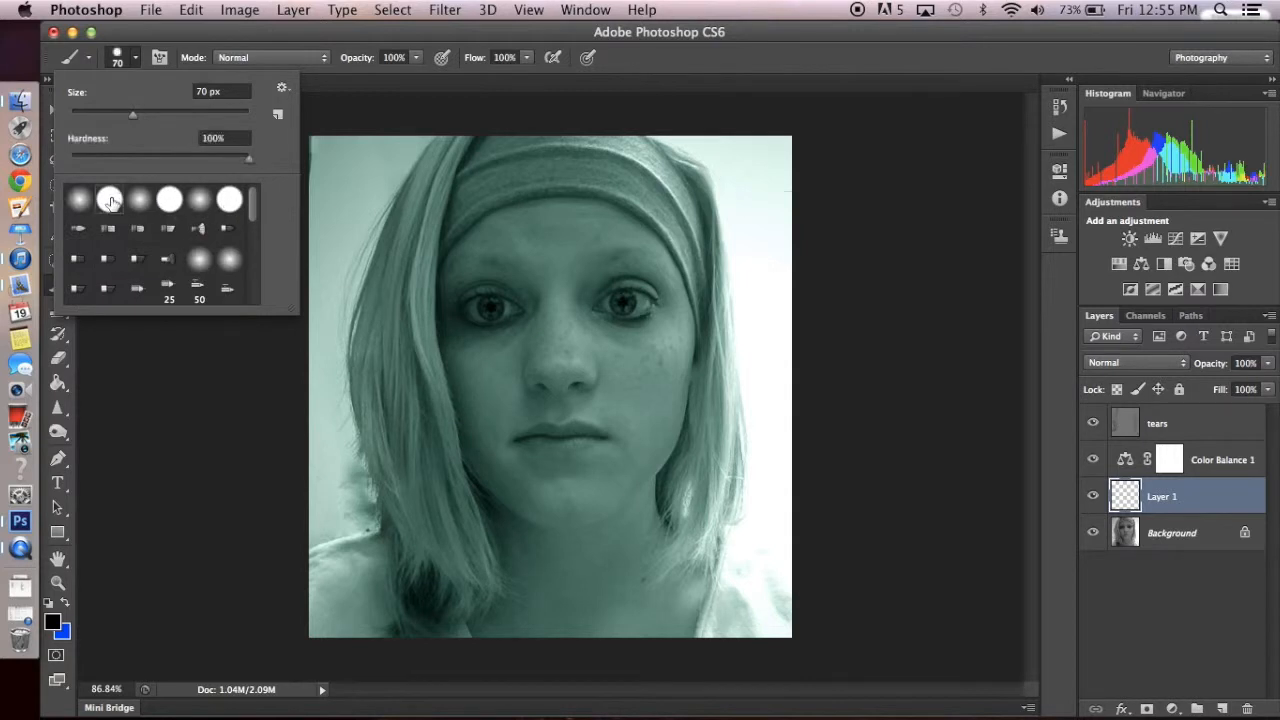
{"action": "left_click", "coordinate": [357, 112]}
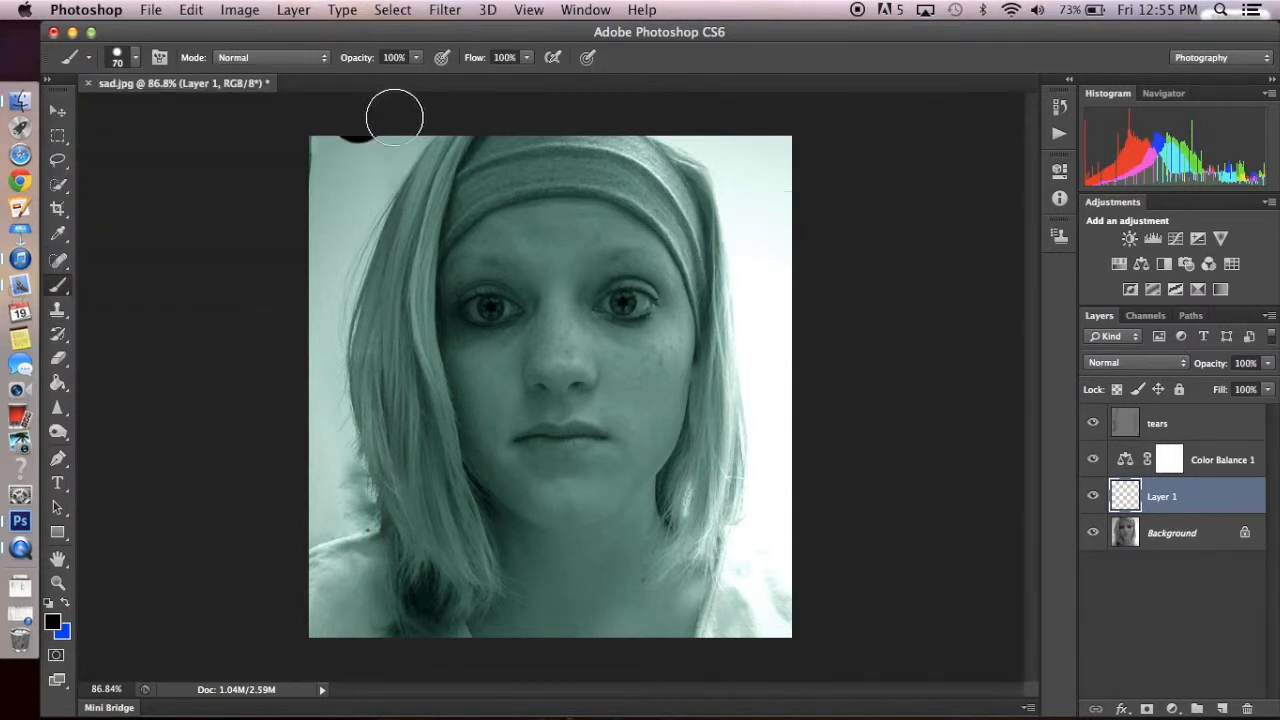
{"action": "key", "text": "super+z"}
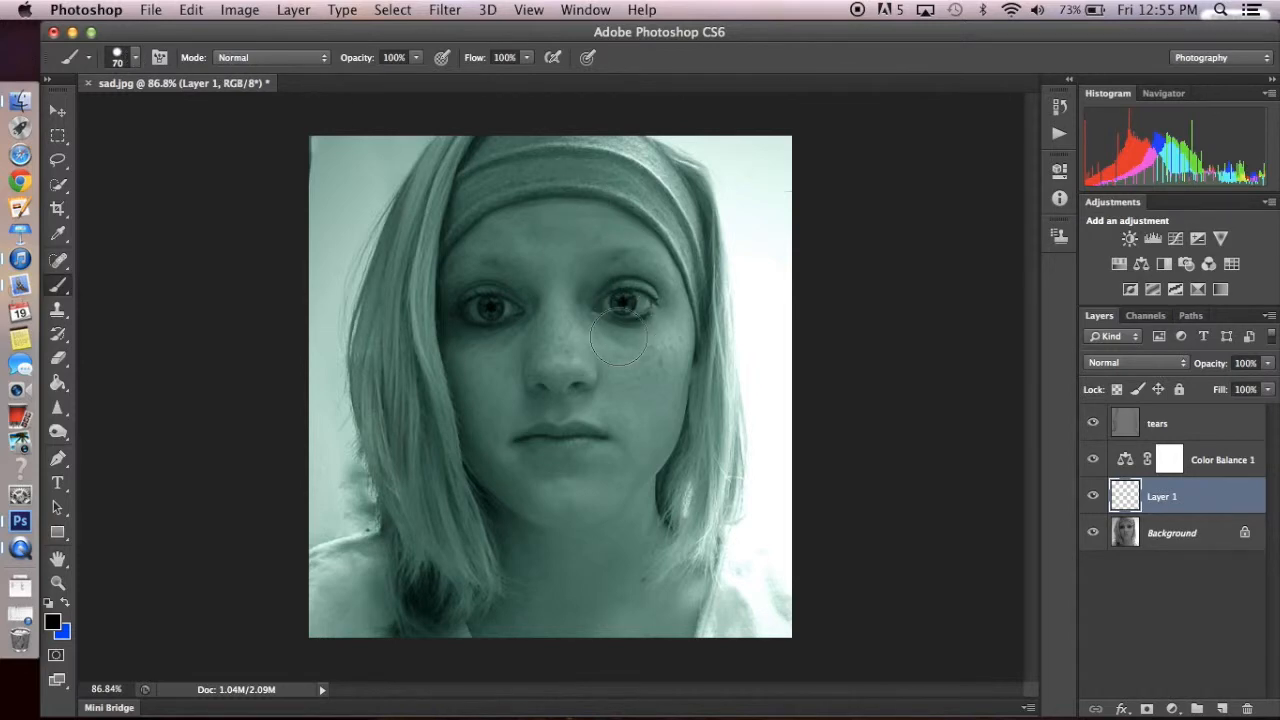
- Shrink the brush and paint a small black teardrop below the inner corner of the eye on the picture's right side
{"action": "scroll", "coordinate": [620, 341], "scroll_direction": "up", "scroll_amount": 3}
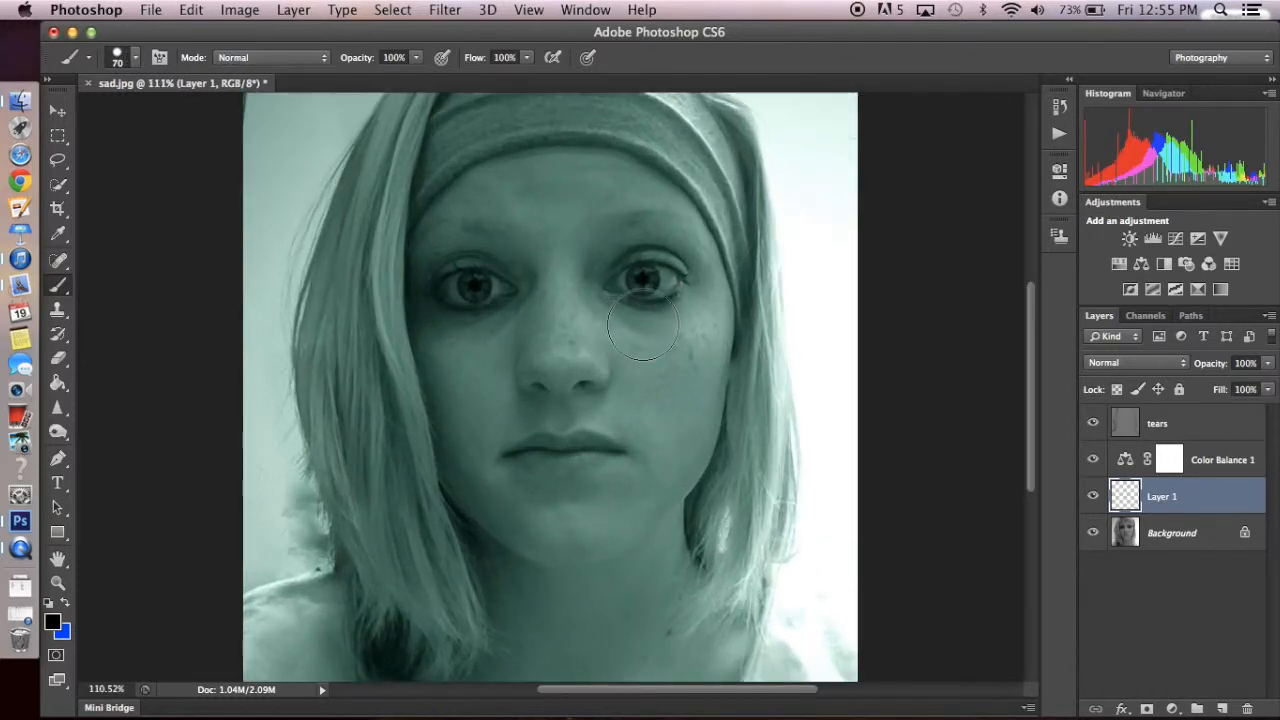
{"action": "scroll", "coordinate": [643, 327], "scroll_direction": "up", "scroll_amount": 8}
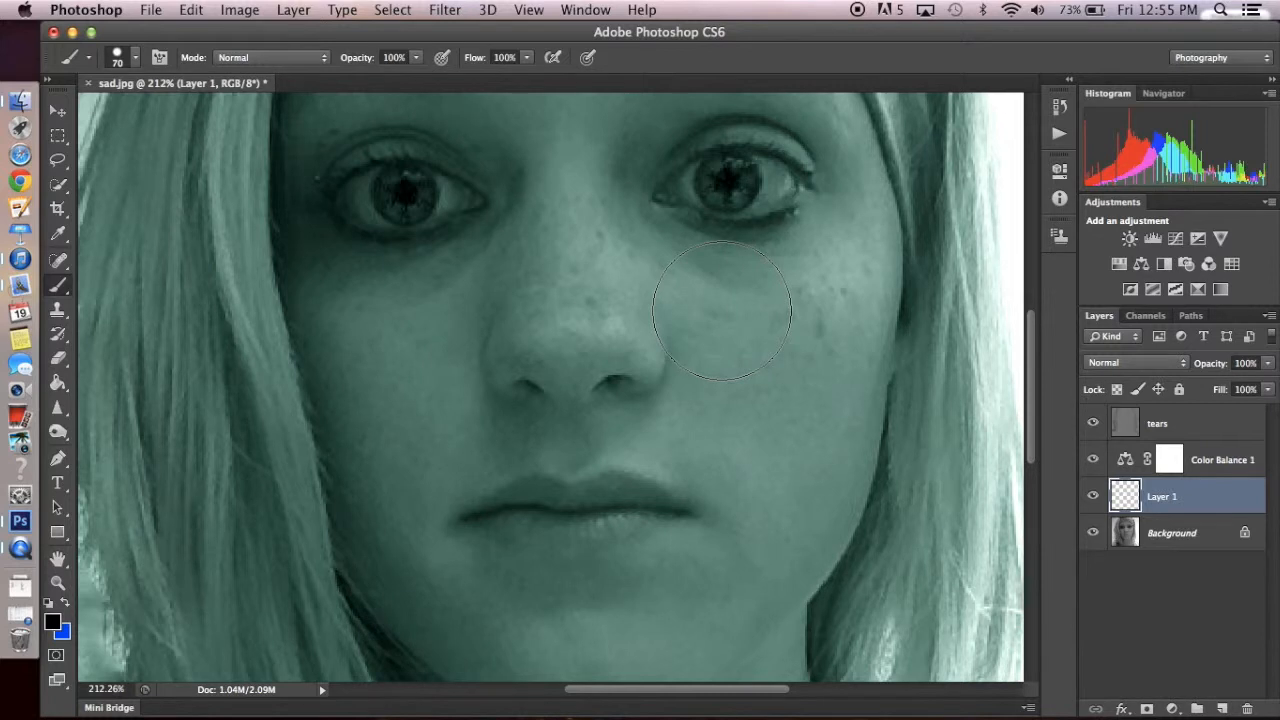
{"action": "key", "text": "bracketleft"}
{"action": "key", "text": "bracketleft"}
{"action": "key", "text": "bracketleft"}
{"action": "key", "text": "bracketleft"}
{"action": "key", "text": "bracketleft"}
{"action": "key", "text": "bracketleft"}
- Paint two more small black teardrops just below the first one, reducing the brush to 2 px for the pointed tips
{"action": "key", "text": "bracketleft"}
{"action": "key", "text": "bracketleft"}
{"action": "key", "text": "bracketleft"}
{"action": "left_click", "coordinate": [677, 235]}
{"action": "key", "text": "bracketleft"}
{"action": "key", "text": "bracketleft"}
{"action": "key", "text": "bracketright"}
{"action": "left_click", "coordinate": [693, 265]}
{"action": "left_click", "coordinate": [715, 256]}
{"action": "key", "text": "bracketleft"}
{"action": "key", "text": "bracketleft"}
{"action": "key", "text": "bracketleft"}
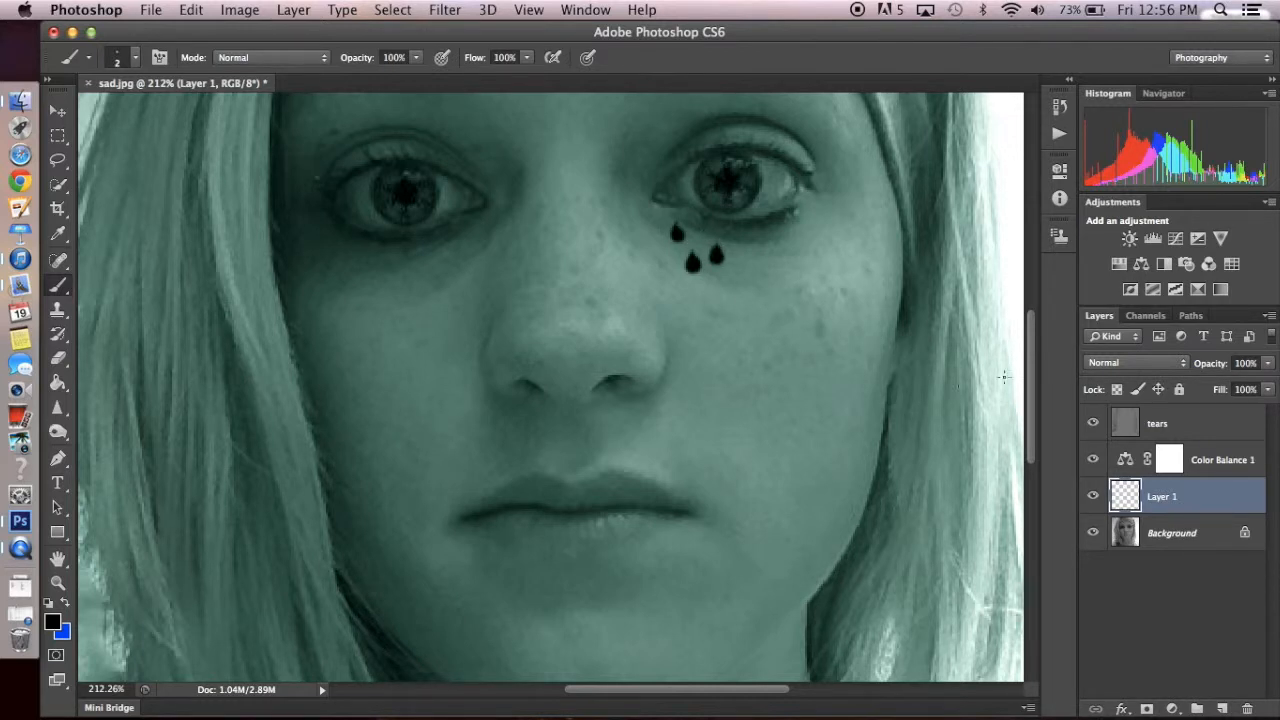
- Set the teardrop layer's blend mode to Screen and its opacity to 85%
{"action": "left_click", "coordinate": [1134, 362]}
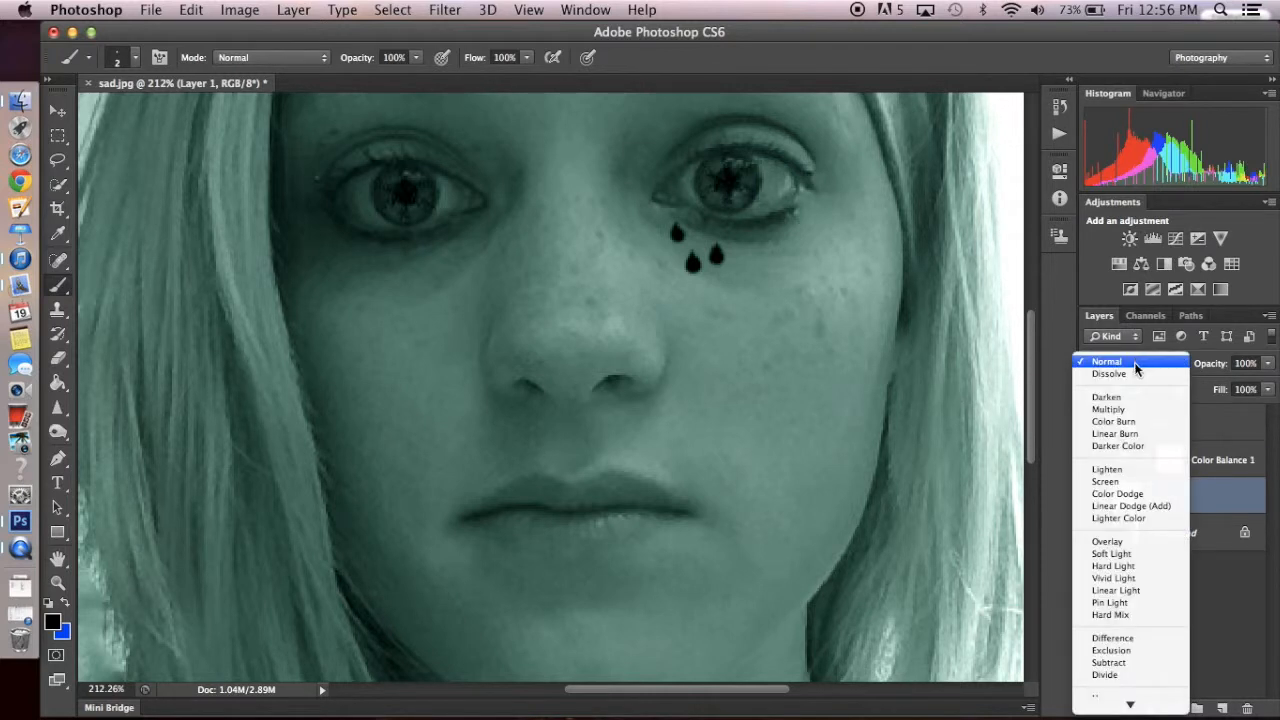
{"action": "left_click", "coordinate": [1134, 484]}
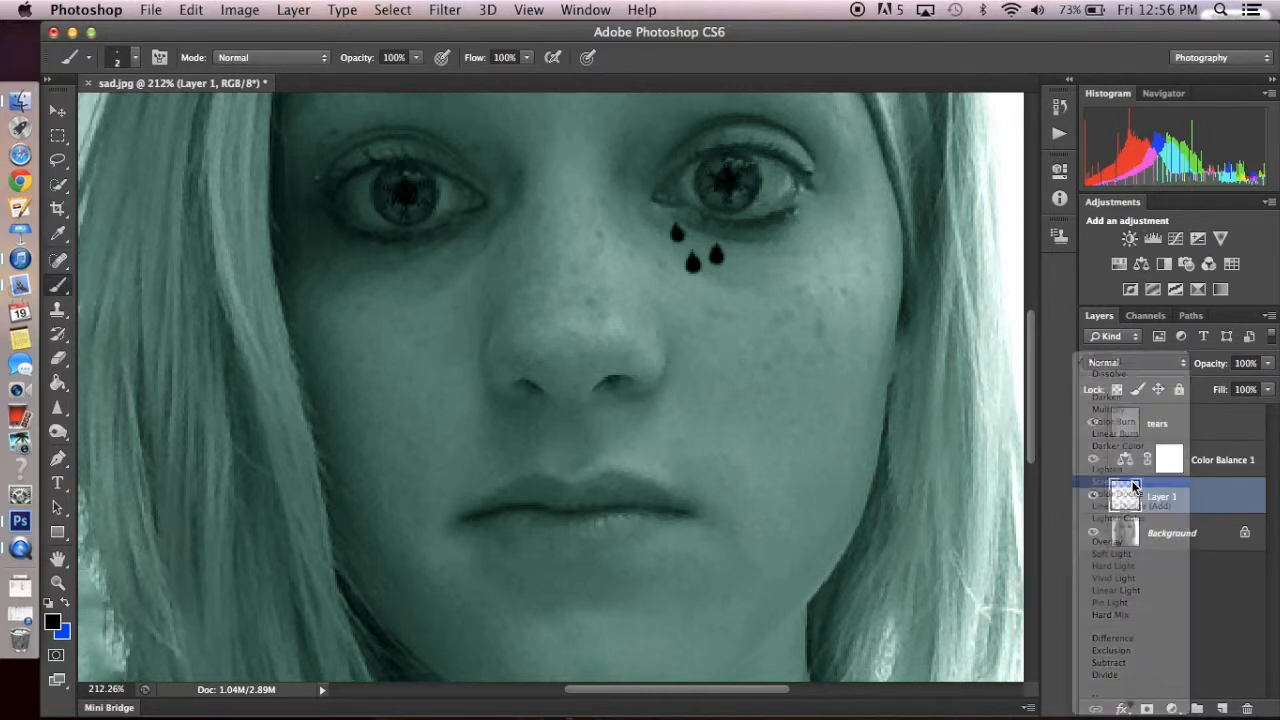
{"action": "left_click", "coordinate": [1246, 362]}
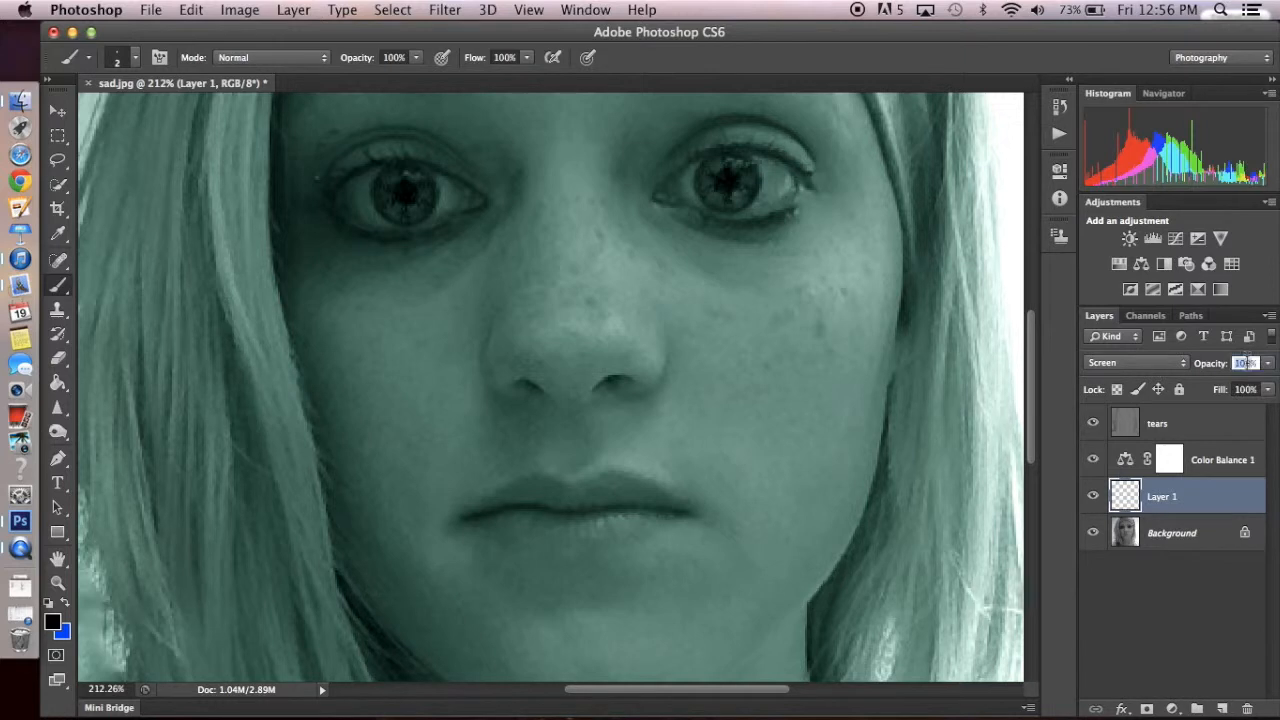
{"action": "type", "text": "85"}
- Add a Drop Shadow to the teardrop layer with 20% opacity, 50° angle, 3 px distance, 5% spread and 3 px size
{"action": "double_click", "coordinate": [1172, 498]}
{"action": "left_click", "coordinate": [1210, 502]}
{"action": "double_click", "coordinate": [1210, 502]}
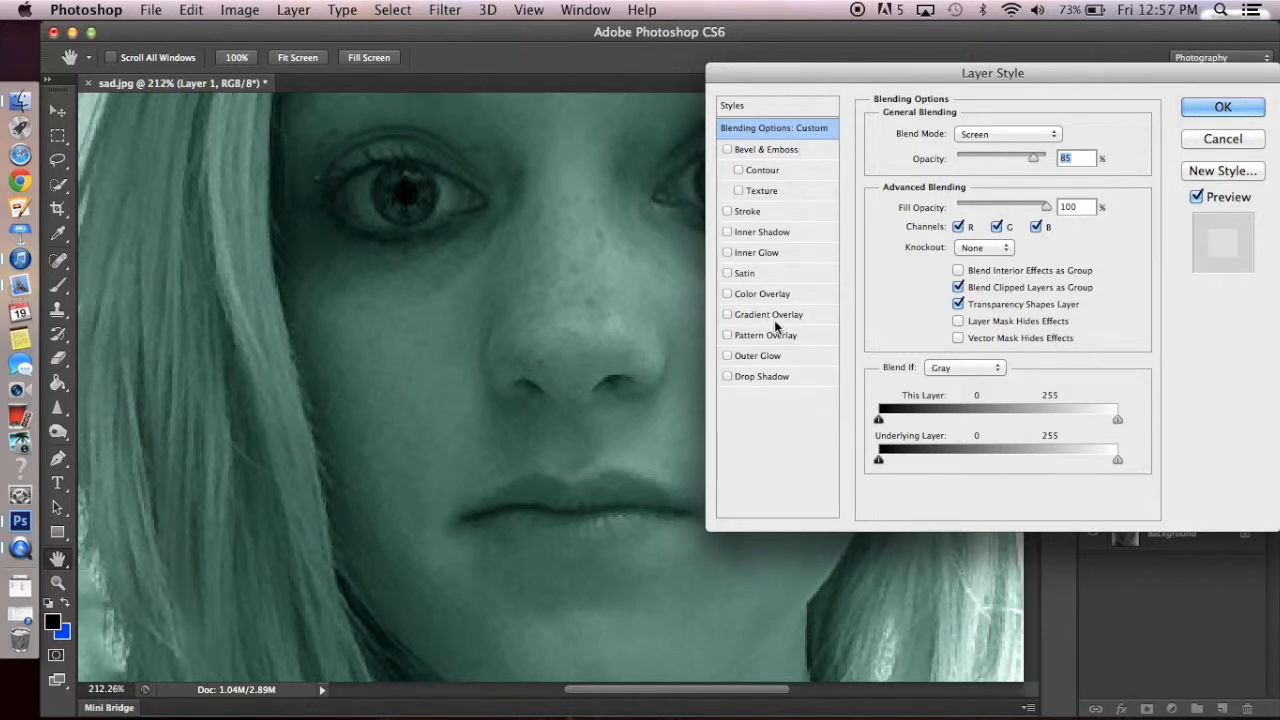
{"action": "left_click", "coordinate": [784, 376]}
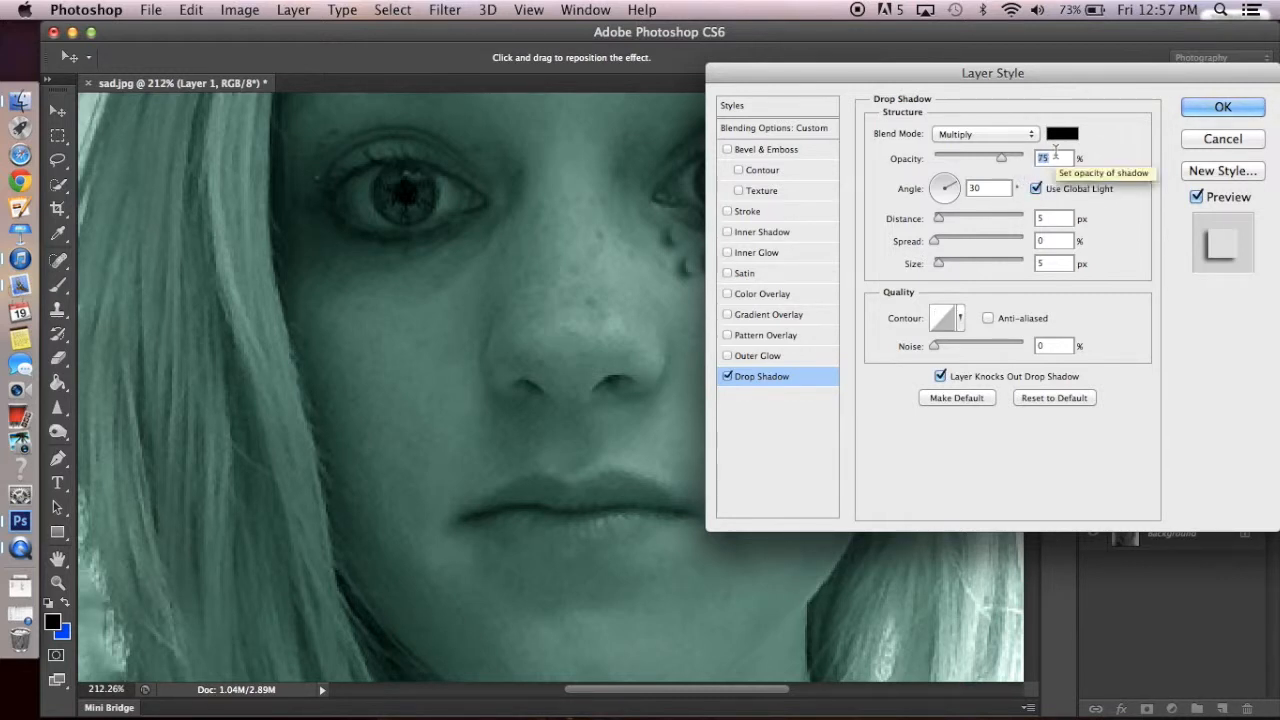
{"action": "type", "text": "20"}
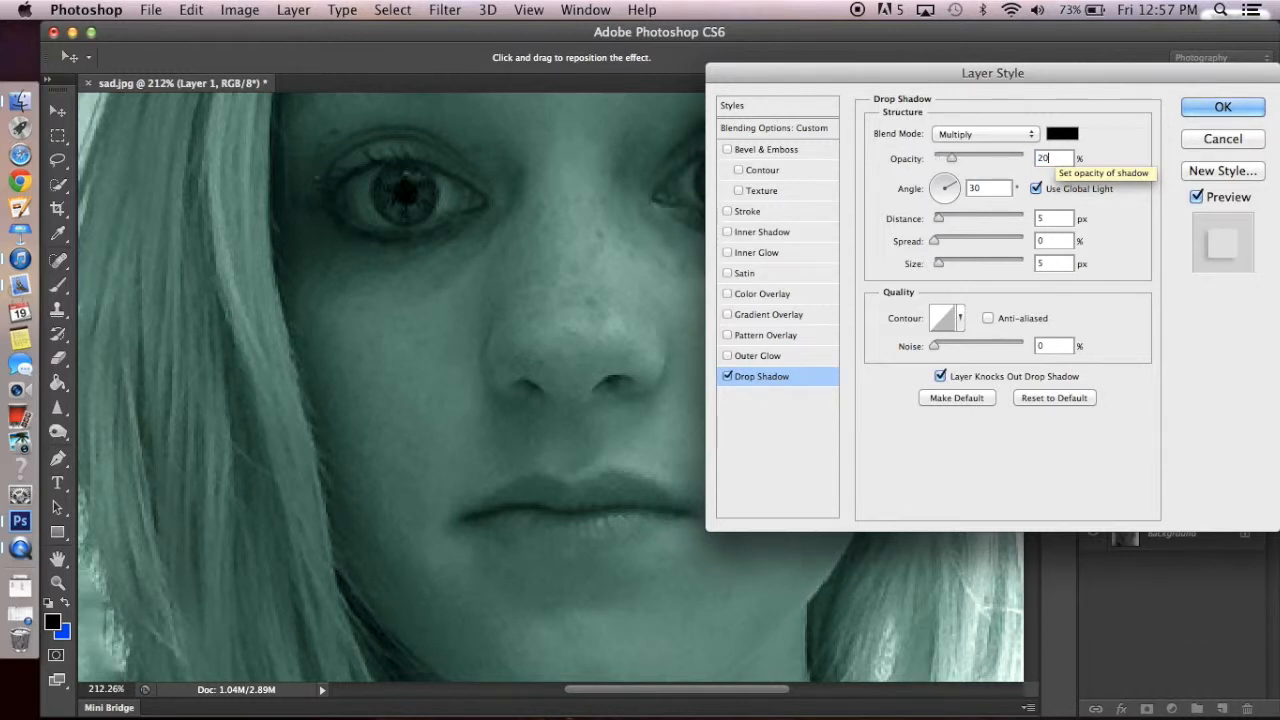
{"action": "key", "text": "BackSpace"}
{"action": "key", "text": "BackSpace"}
{"action": "type", "text": "50"}
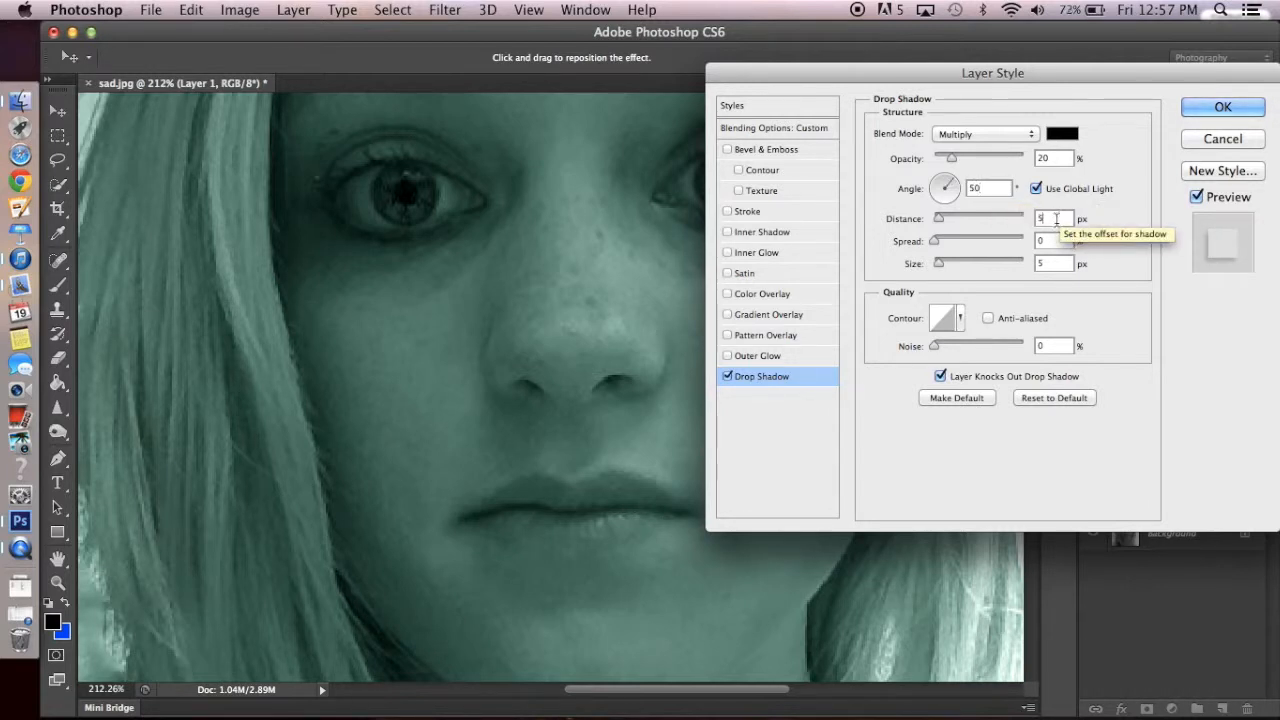
{"action": "type", "text": "3"}
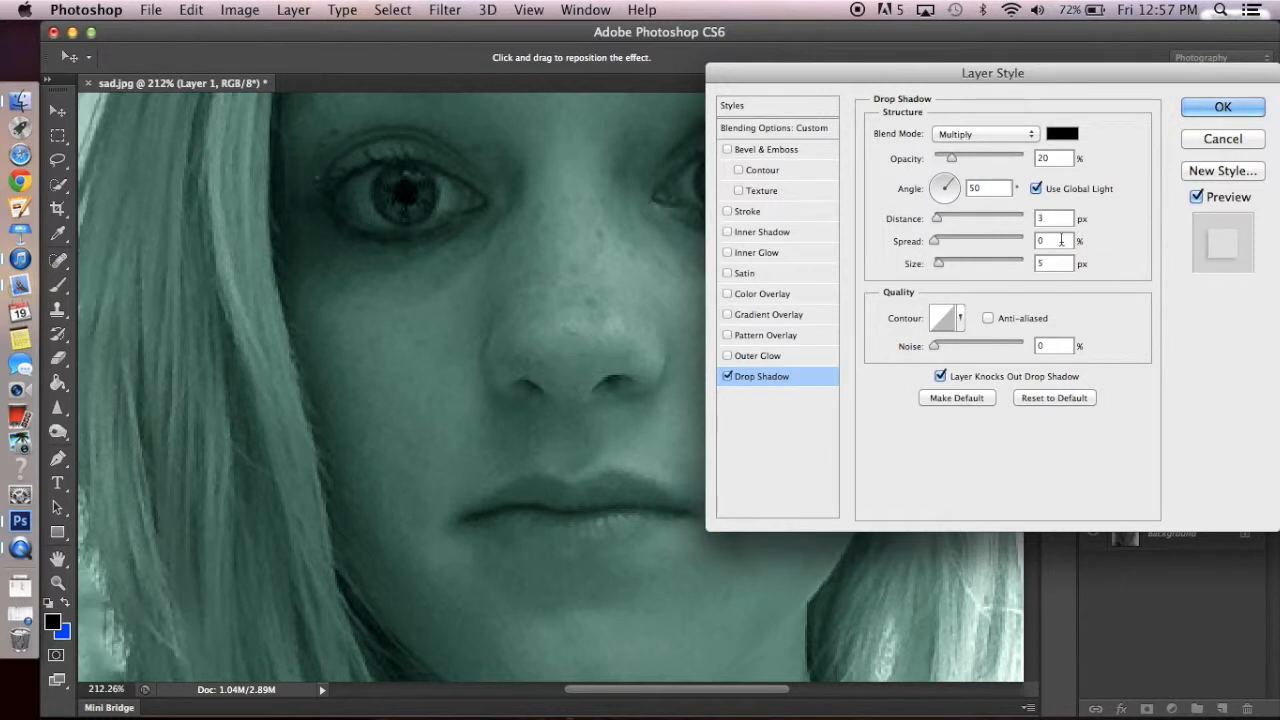
{"action": "left_click", "coordinate": [1058, 243]}
{"action": "key", "text": "BackSpace"}
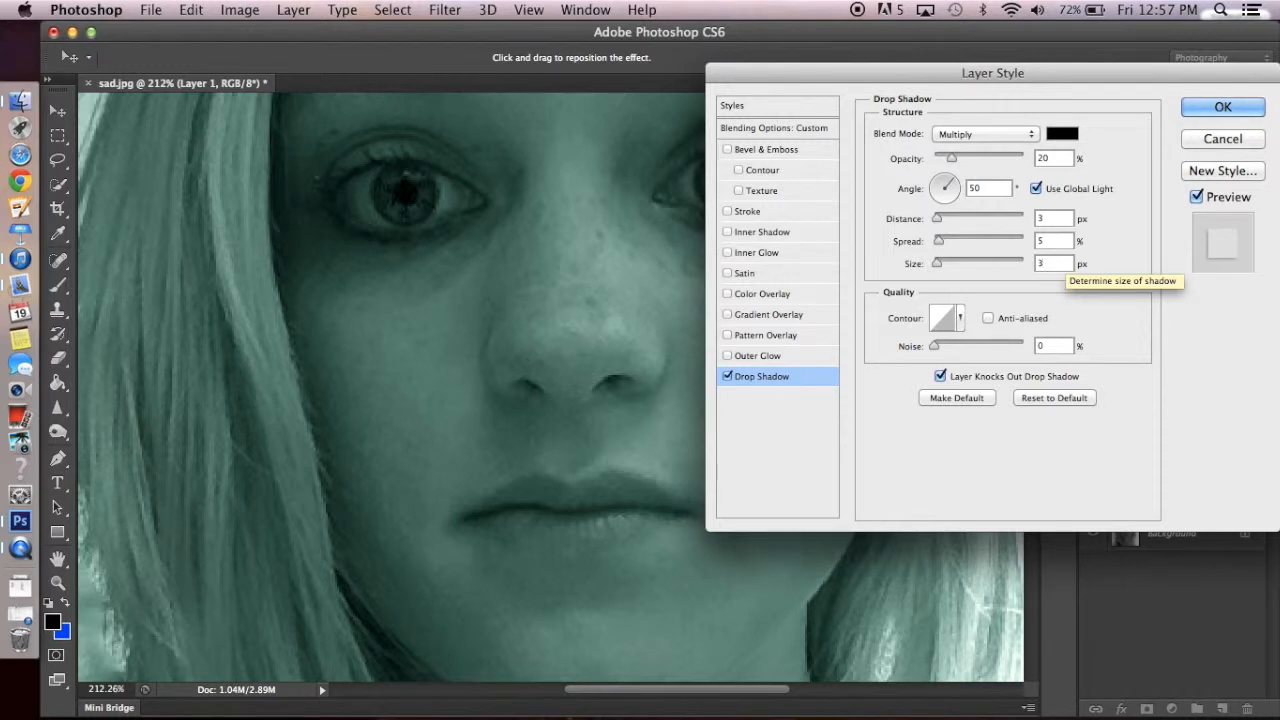
- Add an Inner Shadow at 20% opacity and a Bevel & Emboss with 50% depth to the teardrops
{"action": "left_click", "coordinate": [788, 232]}
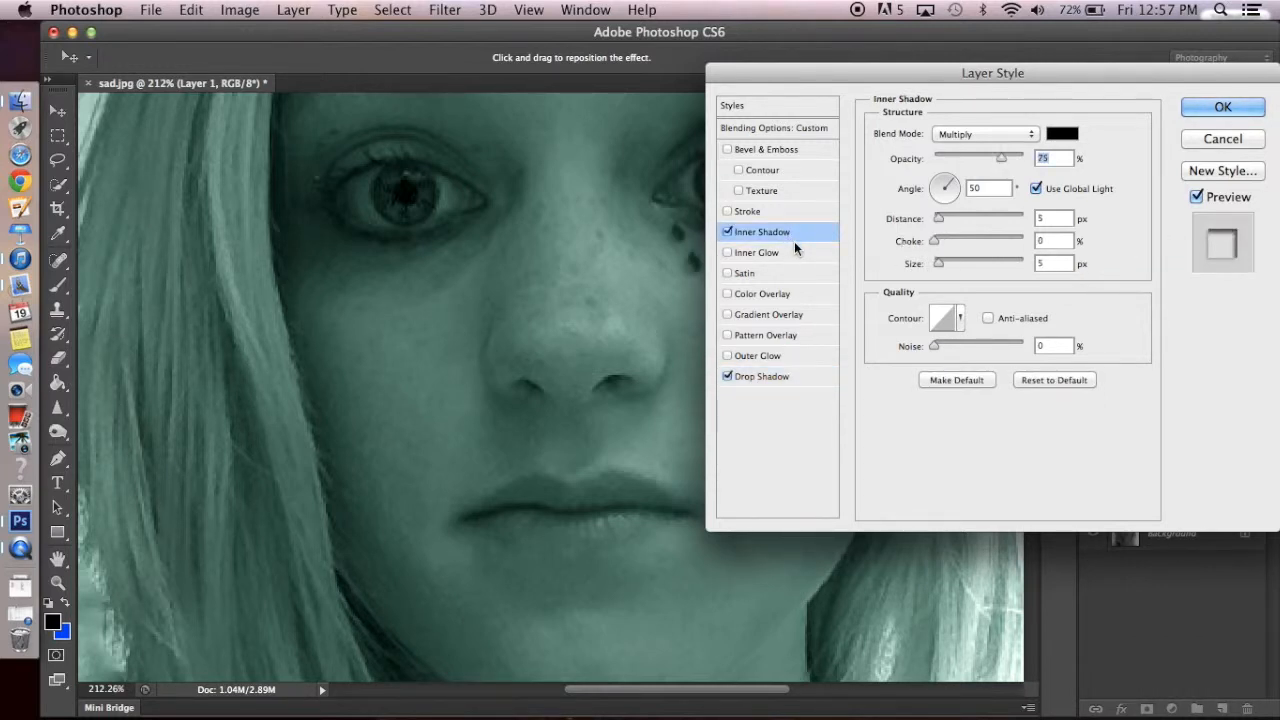
{"action": "type", "text": "20"}
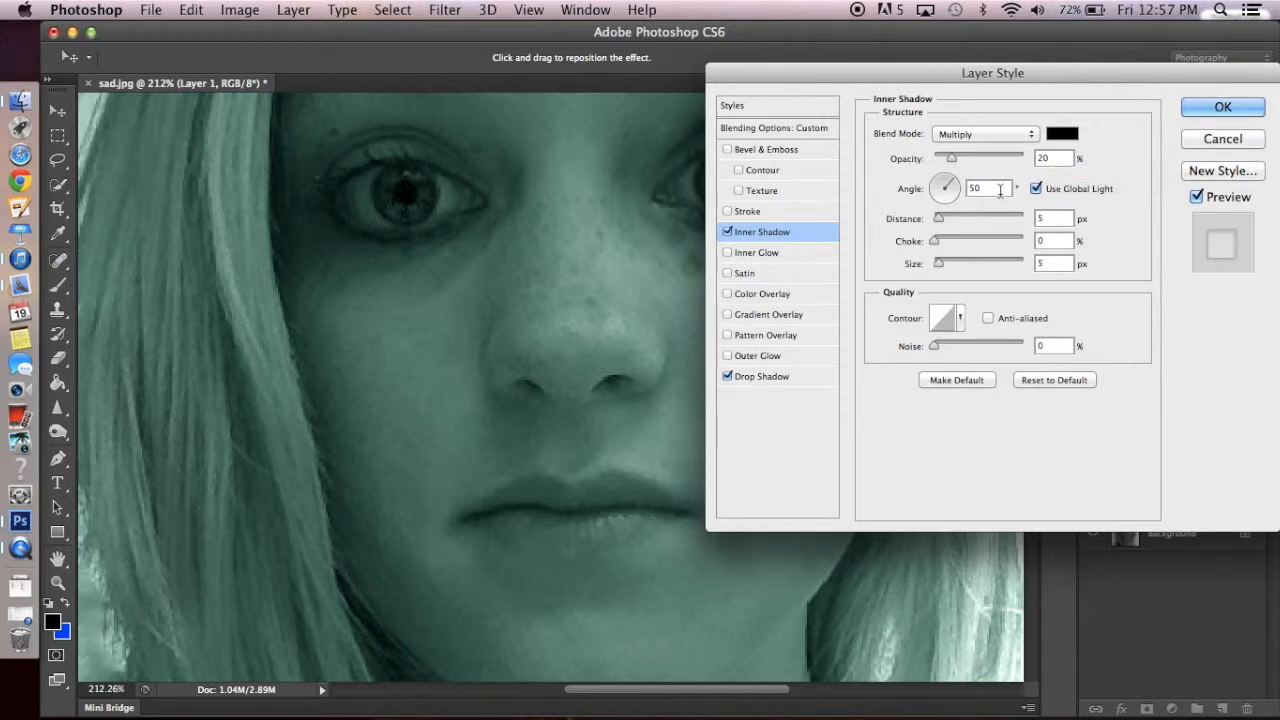
{"action": "left_click", "coordinate": [804, 148]}
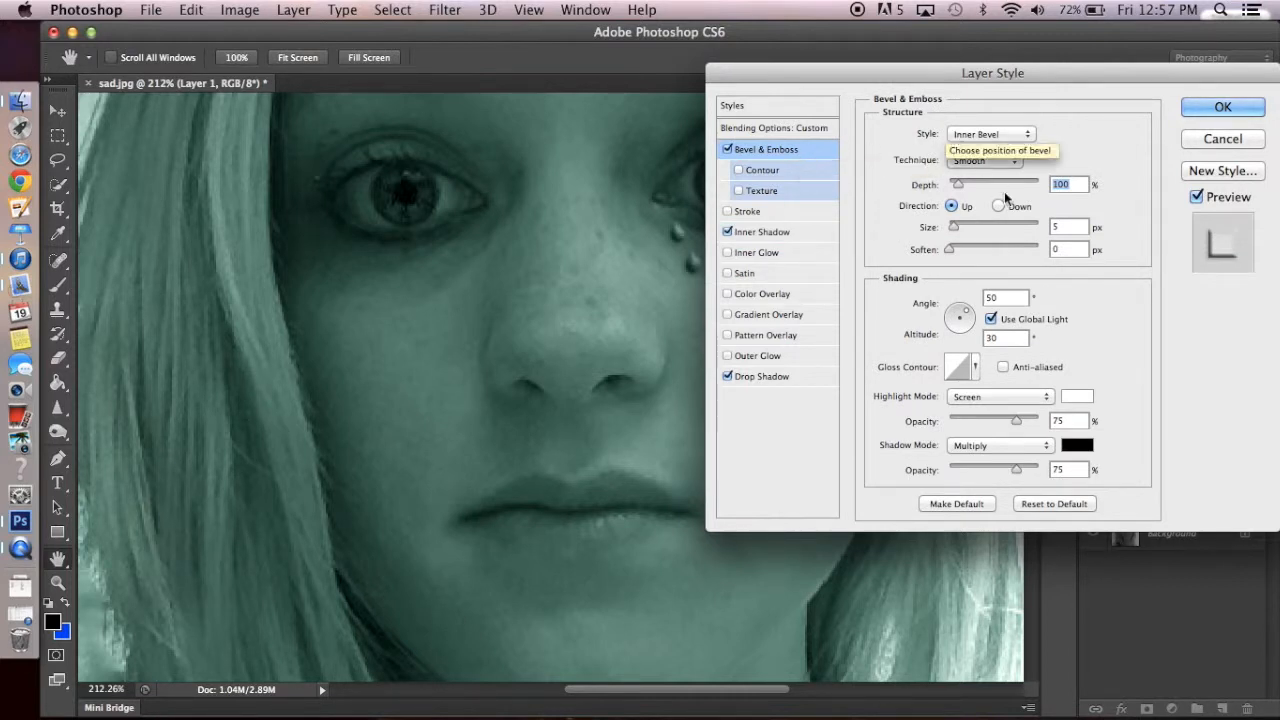
{"action": "left_click_drag", "start_coordinate": [909, 67], "coordinate": [957, 68]}
{"action": "left_click_drag", "start_coordinate": [1006, 188], "coordinate": [1000, 188]}
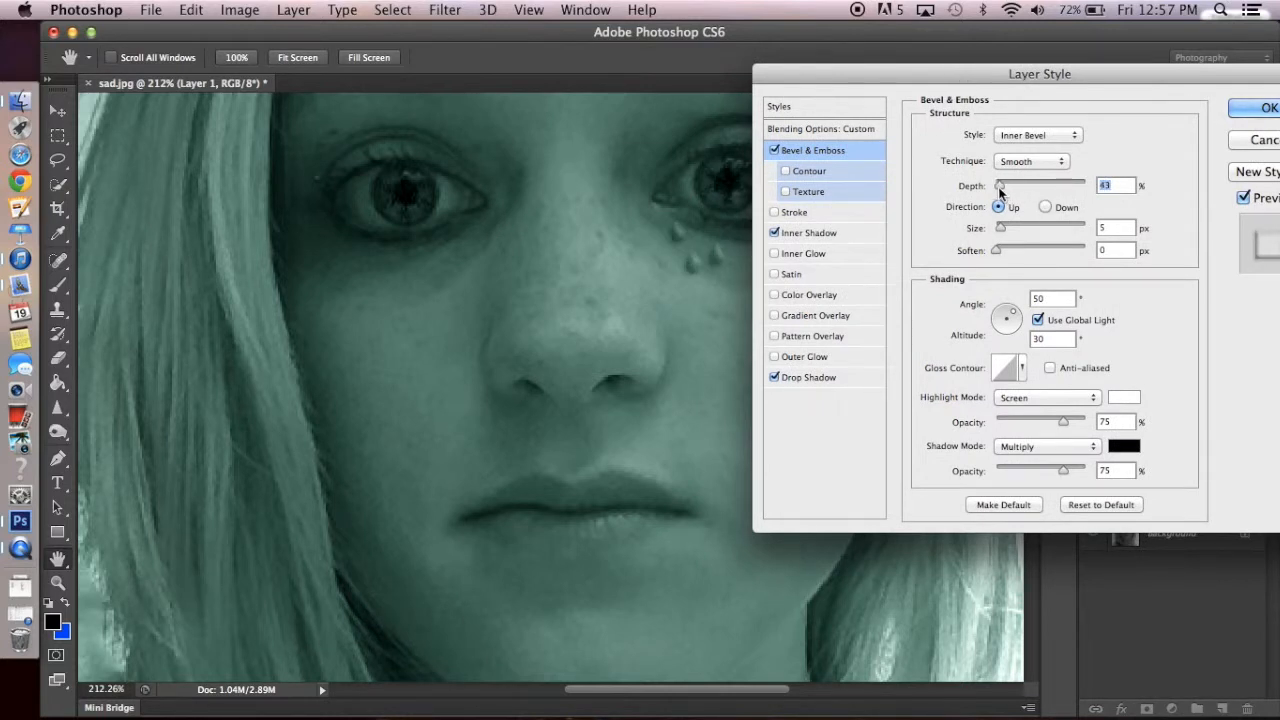
{"action": "type", "text": "75"}
{"action": "key", "text": "BackSpace"}
{"action": "key", "text": "BackSpace"}
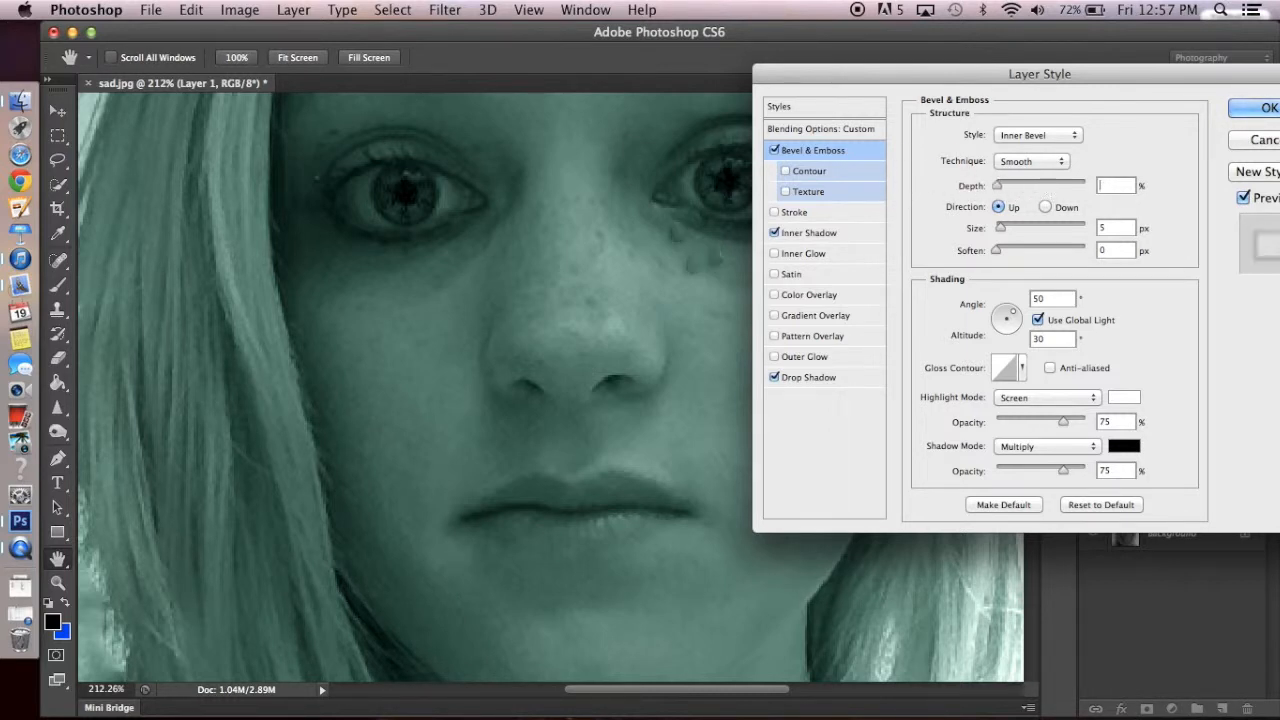
{"action": "type", "text": "50"}
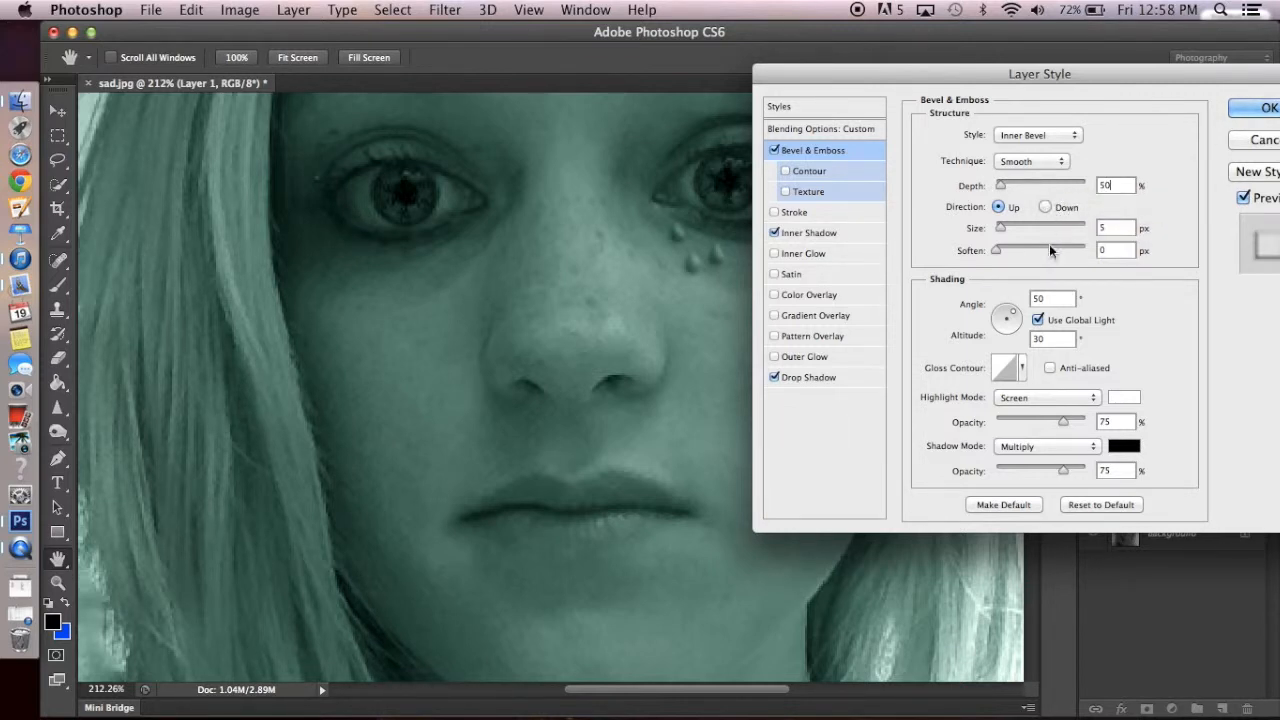
- Set the bevel's shading angle to -50° and its depth to 53%
{"action": "key", "text": "BackSpace"}
{"action": "type", "text": "-"}
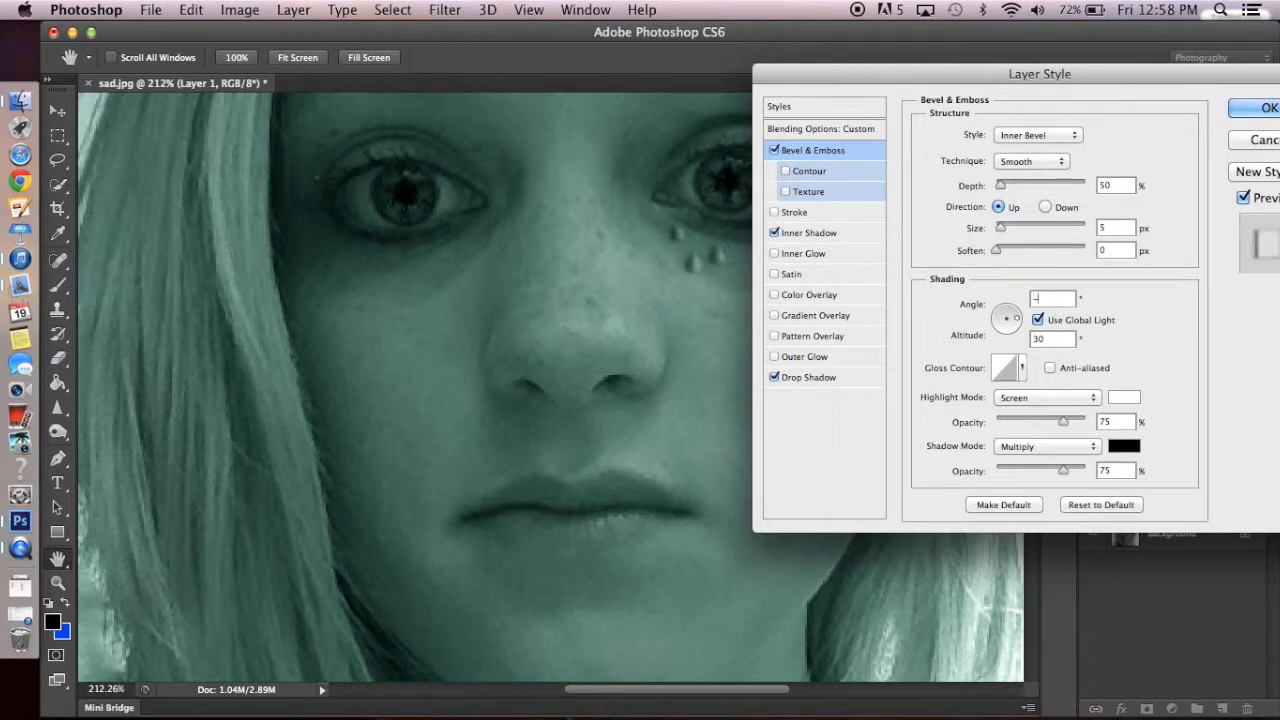
{"action": "type", "text": "50"}
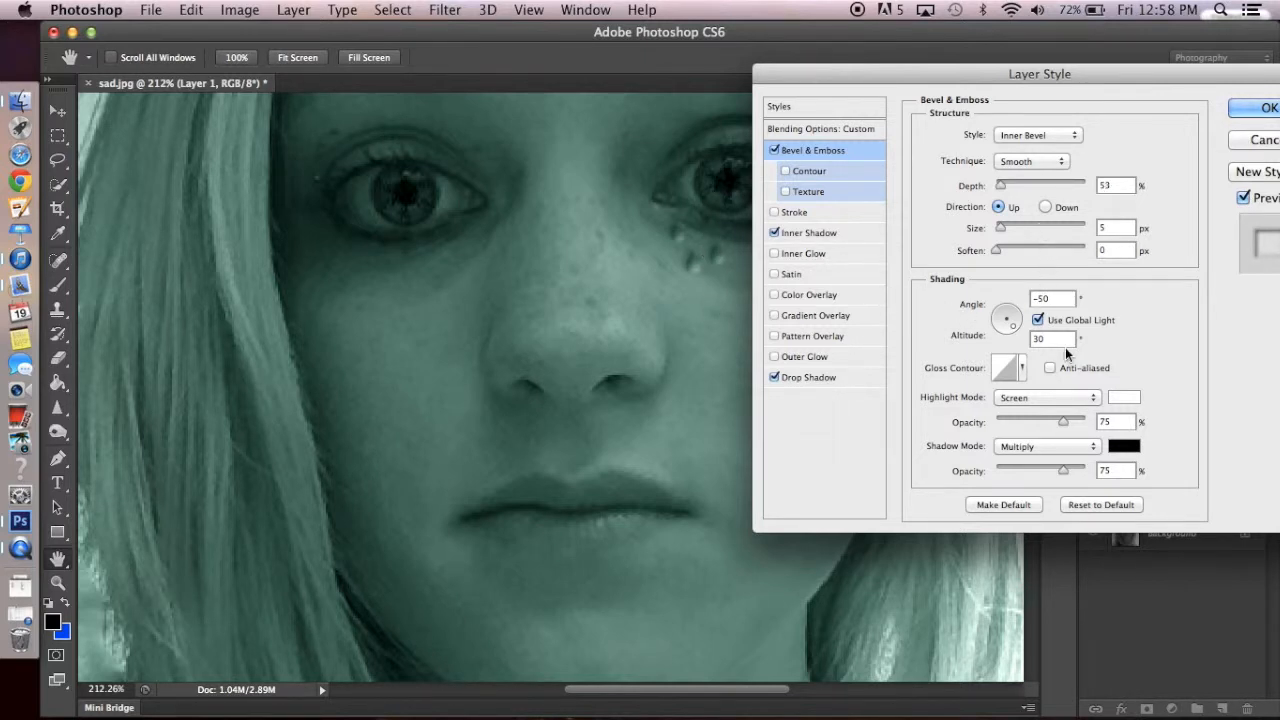
- Add a white Inner Glow at 25% opacity to the teardrops
{"action": "left_click", "coordinate": [834, 252]}
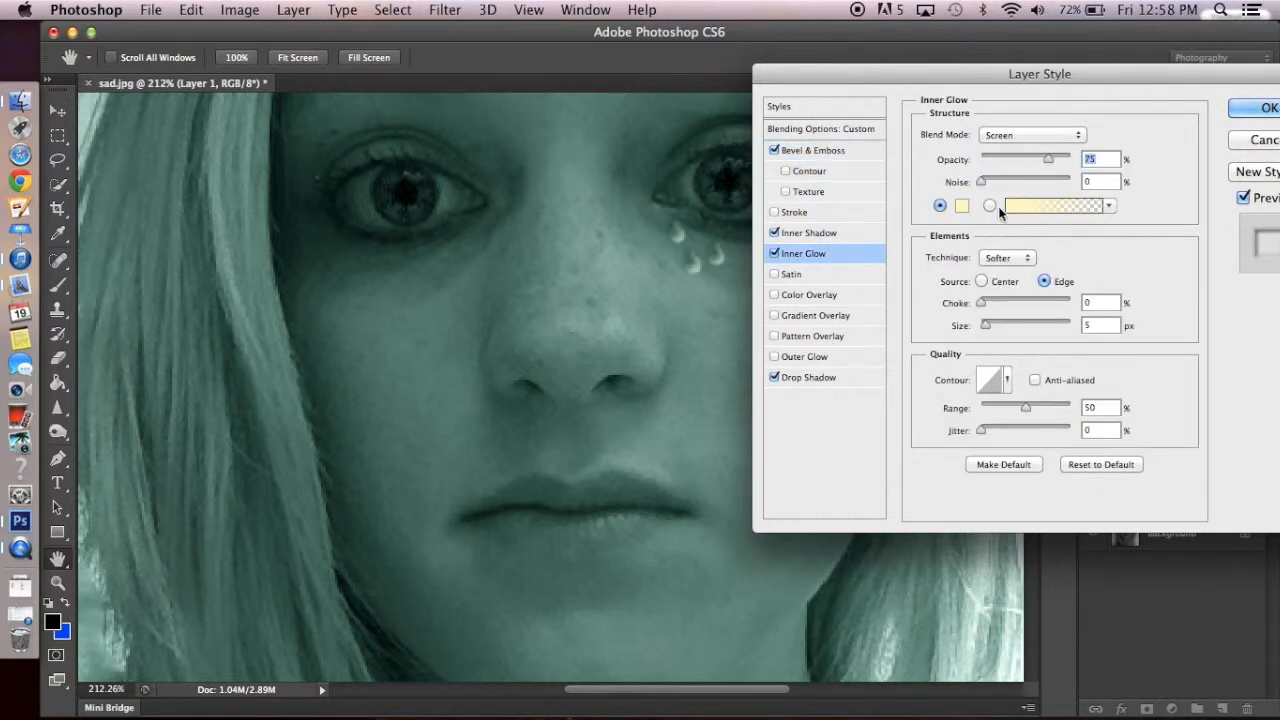
{"action": "left_click", "coordinate": [962, 206]}
{"action": "left_click_drag", "start_coordinate": [540, 220], "coordinate": [493, 181]}
{"action": "key", "text": "Return"}
{"action": "double_click", "coordinate": [1097, 157]}
{"action": "key", "text": "BackSpace"}
{"action": "type", "text": "25"}
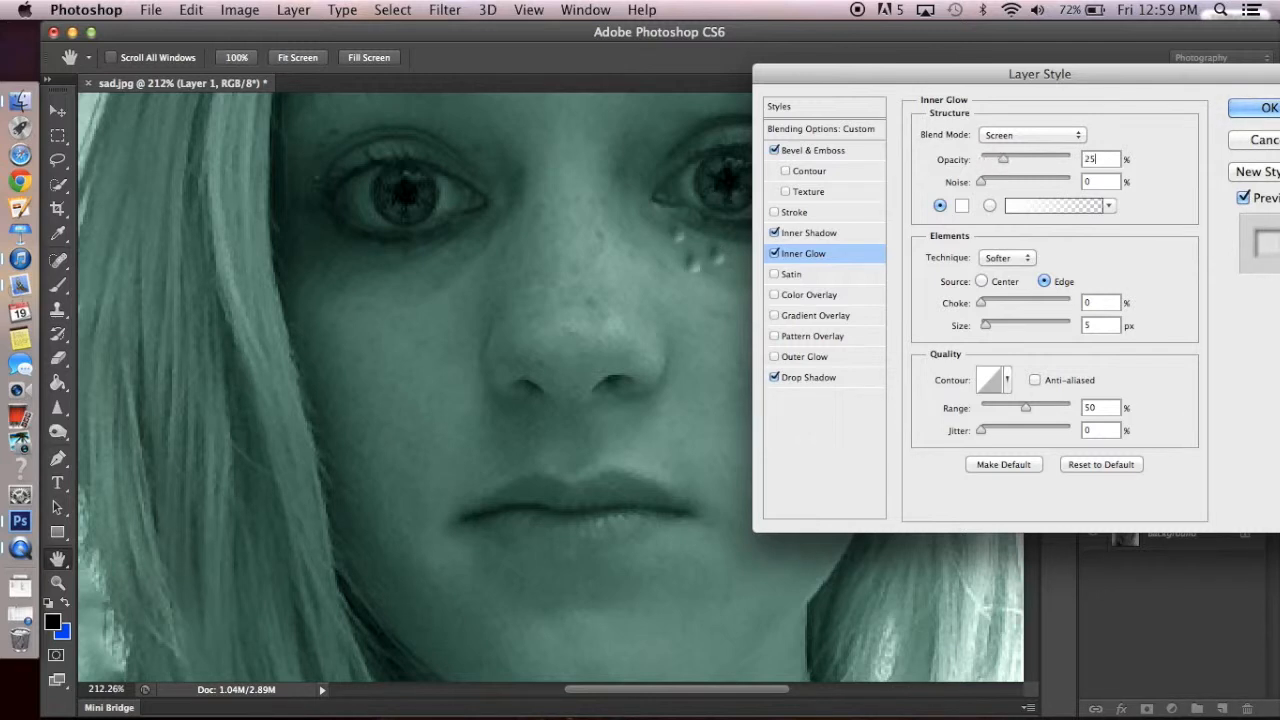
- Add a white Outer Glow at 20% opacity and apply the layer style to the teardrops
{"action": "left_click", "coordinate": [815, 360]}
{"action": "left_click", "coordinate": [961, 205]}
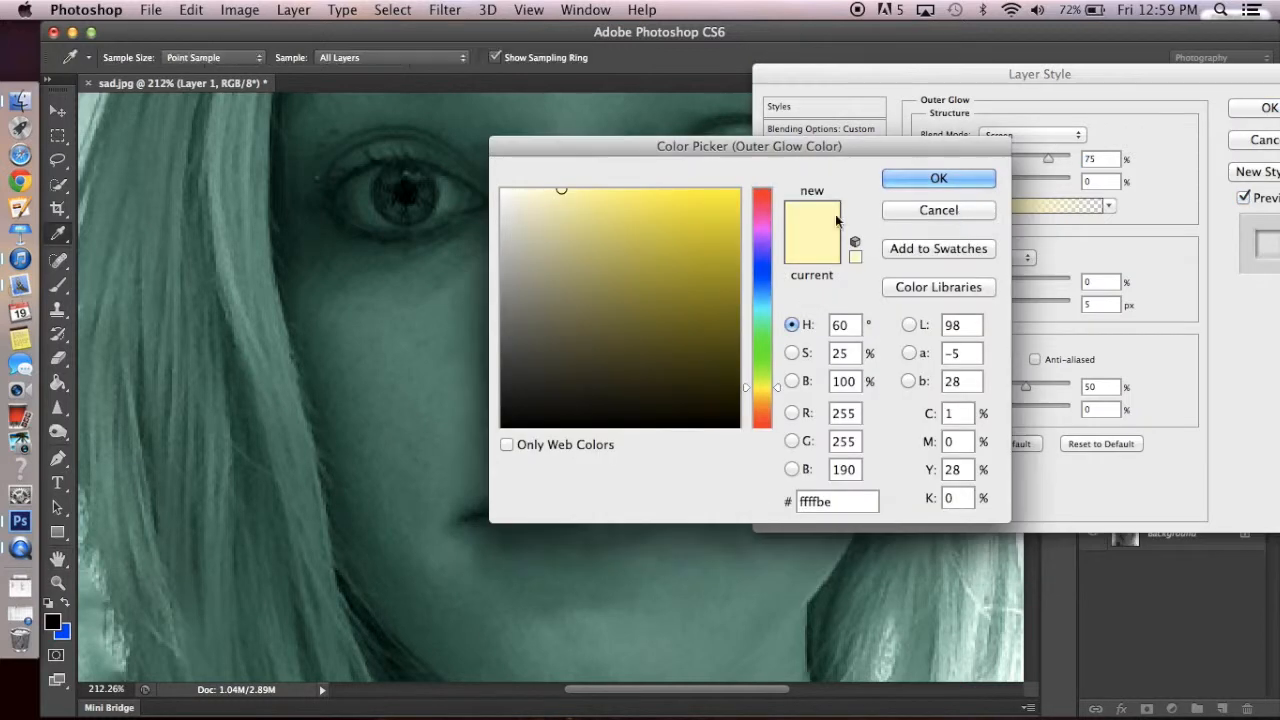
{"action": "left_click_drag", "start_coordinate": [561, 190], "coordinate": [488, 168]}
{"action": "key", "text": "Return"}
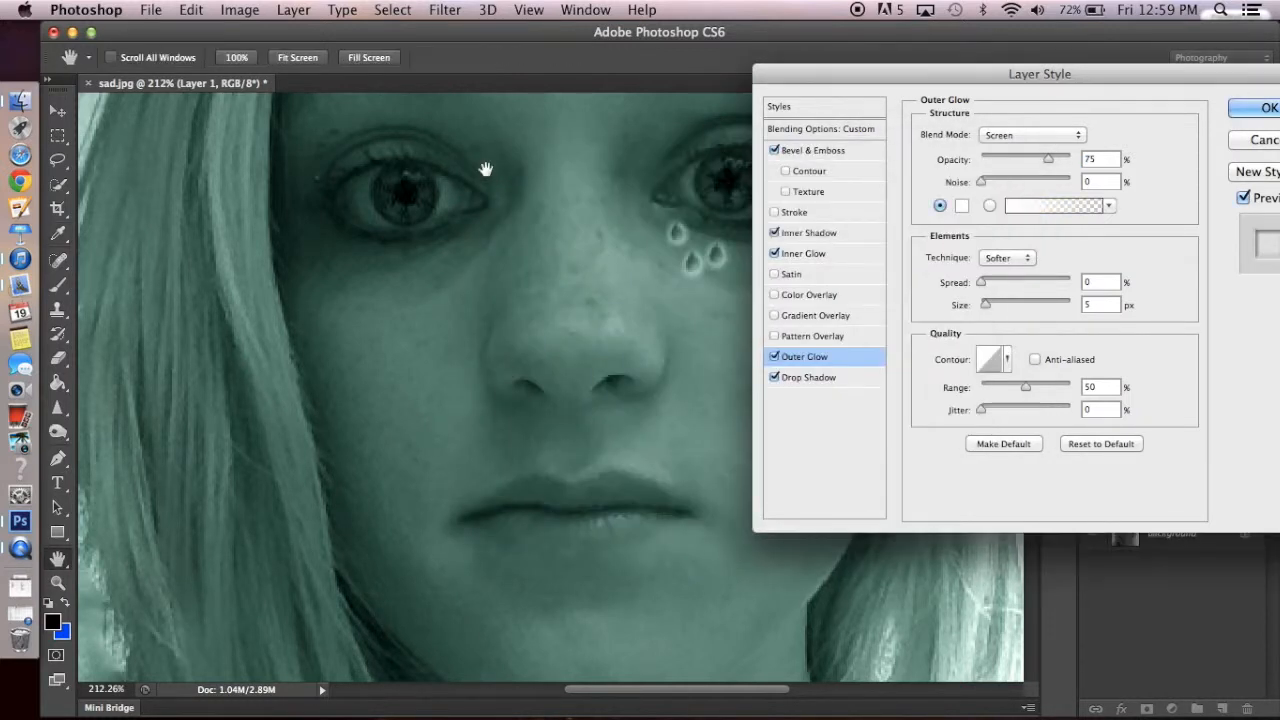
{"action": "left_click", "coordinate": [1110, 159]}
{"action": "key", "text": "BackSpace"}
{"action": "key", "text": "BackSpace"}
{"action": "type", "text": "20"}
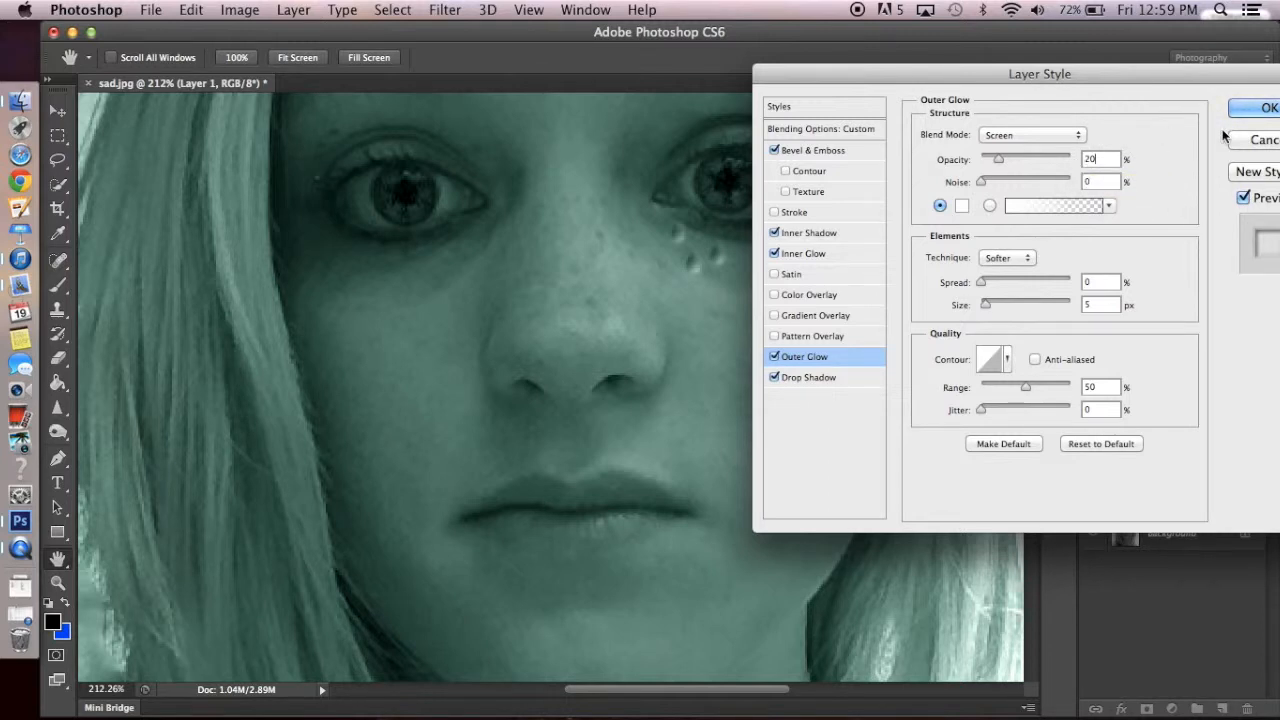
{"action": "left_click", "coordinate": [1261, 114]}
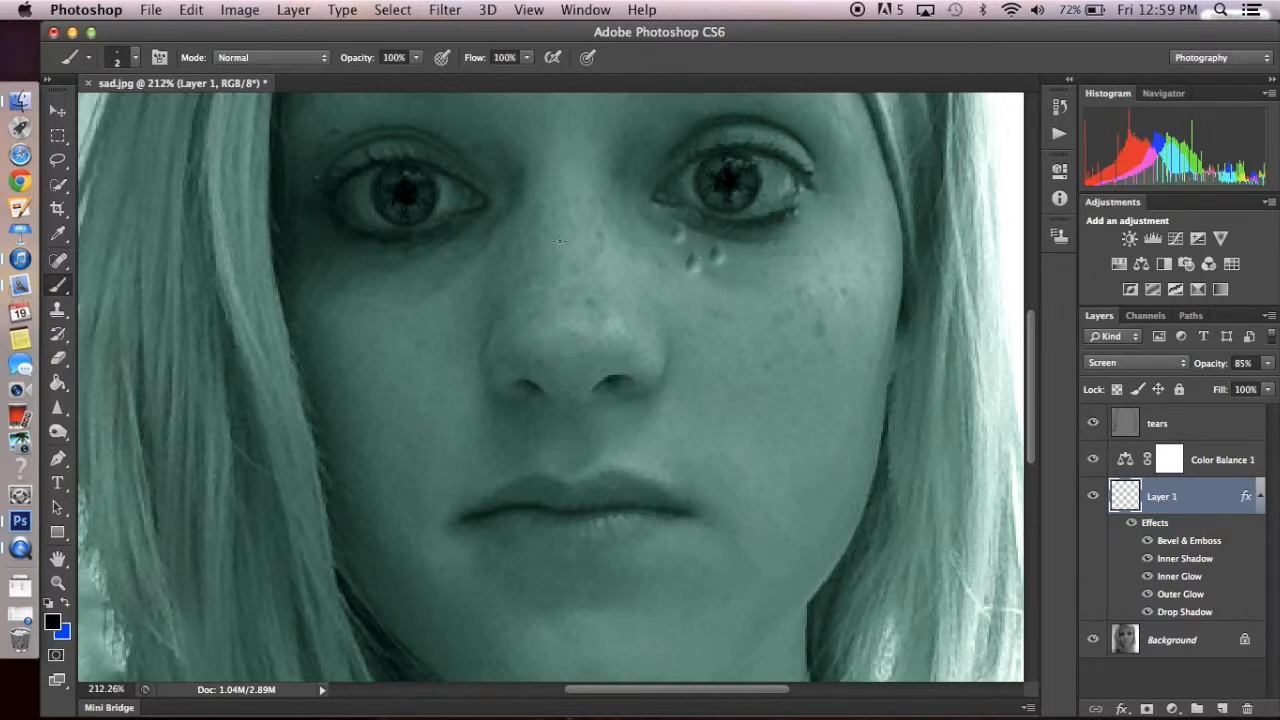
- Select the backdrop around the subject on the Background layer with the Quick Selection tool and copy it to a new layer
{"action": "scroll", "coordinate": [486, 241], "scroll_direction": "down", "scroll_amount": 5}
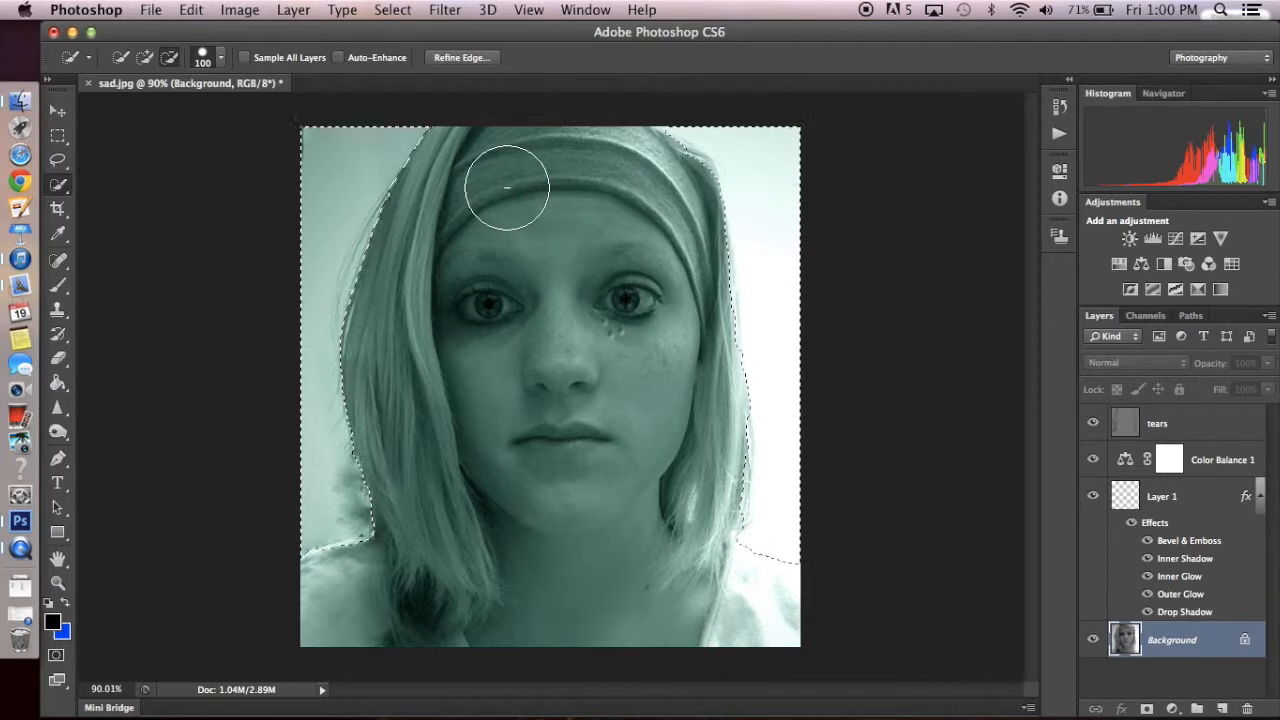
{"action": "right_click", "coordinate": [370, 183]}
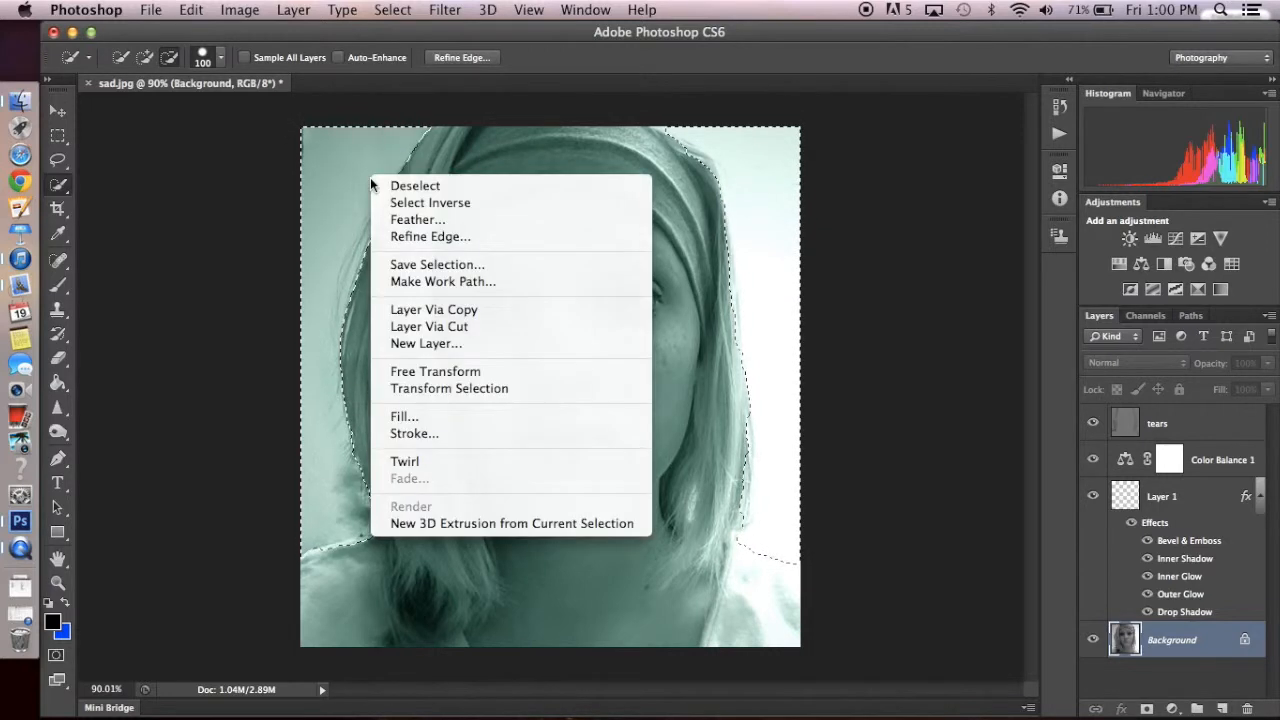
{"action": "left_click", "coordinate": [472, 309]}
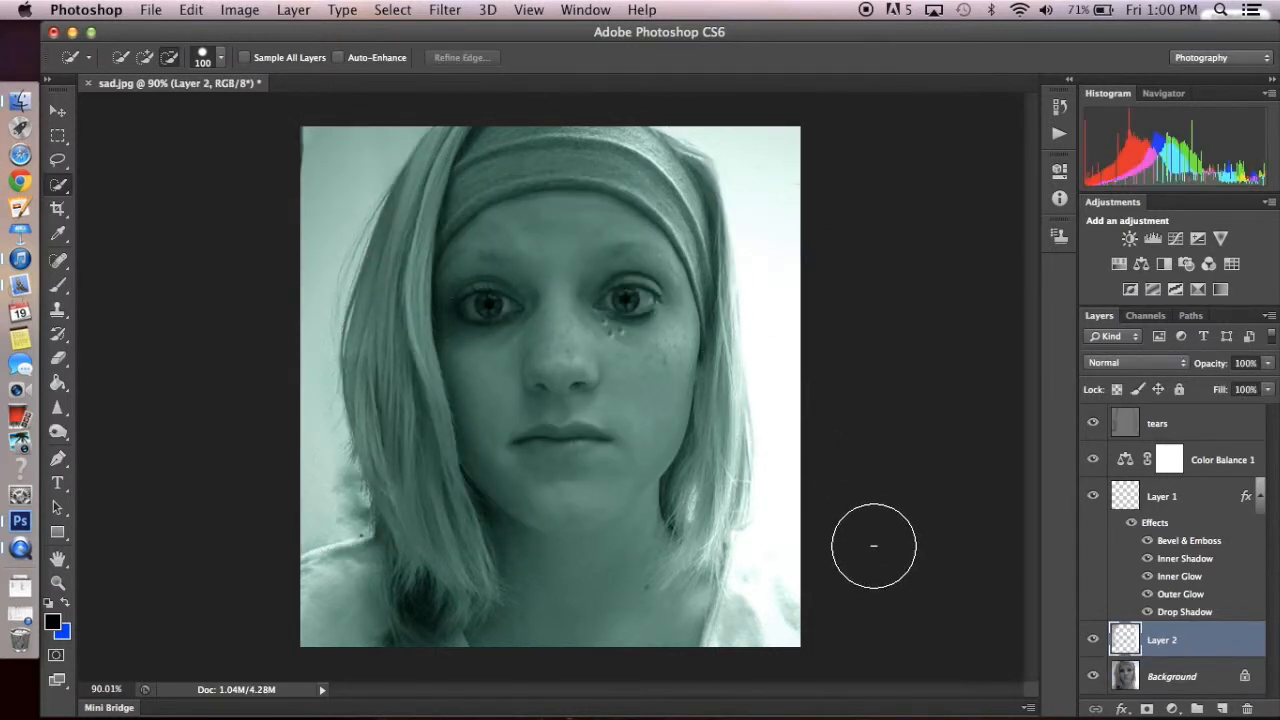
- Open the Oil Paint filter on the copied backdrop layer and set Stylization 0.1, Cleanliness 0, Scale 0.1 and Bristle Detail 10
{"action": "left_click", "coordinate": [445, 10]}
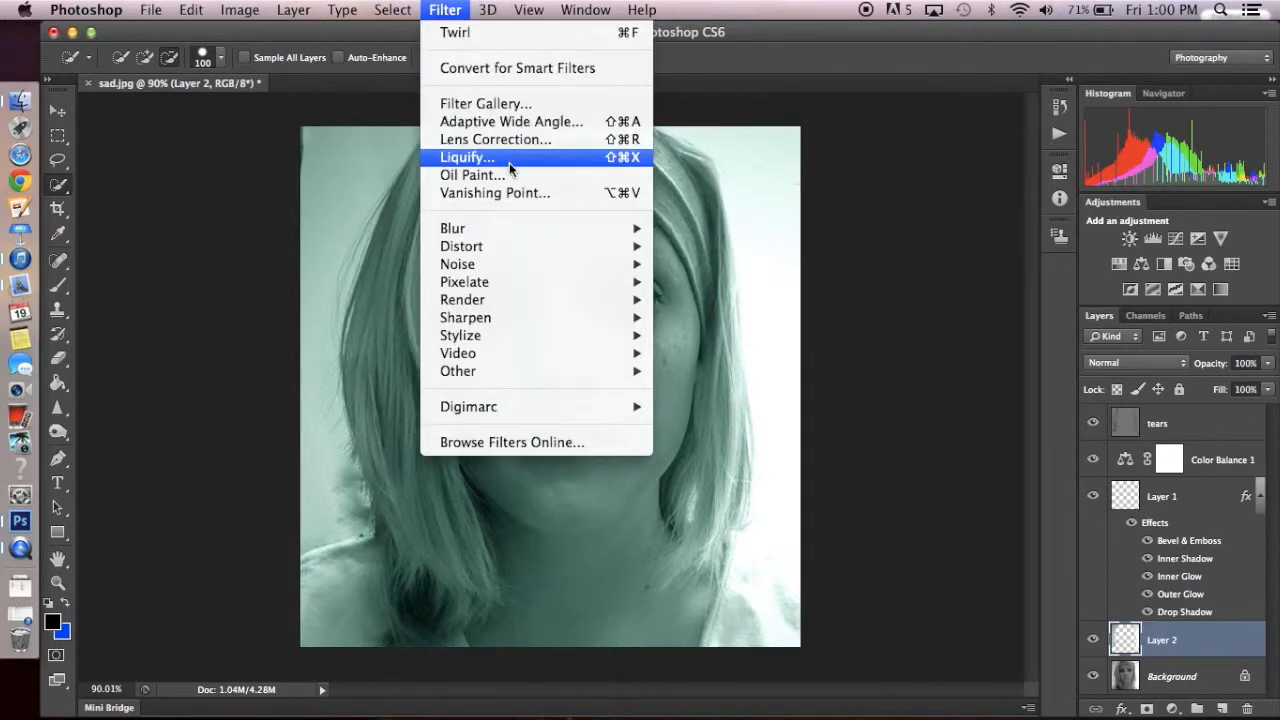
{"action": "left_click", "coordinate": [472, 175]}
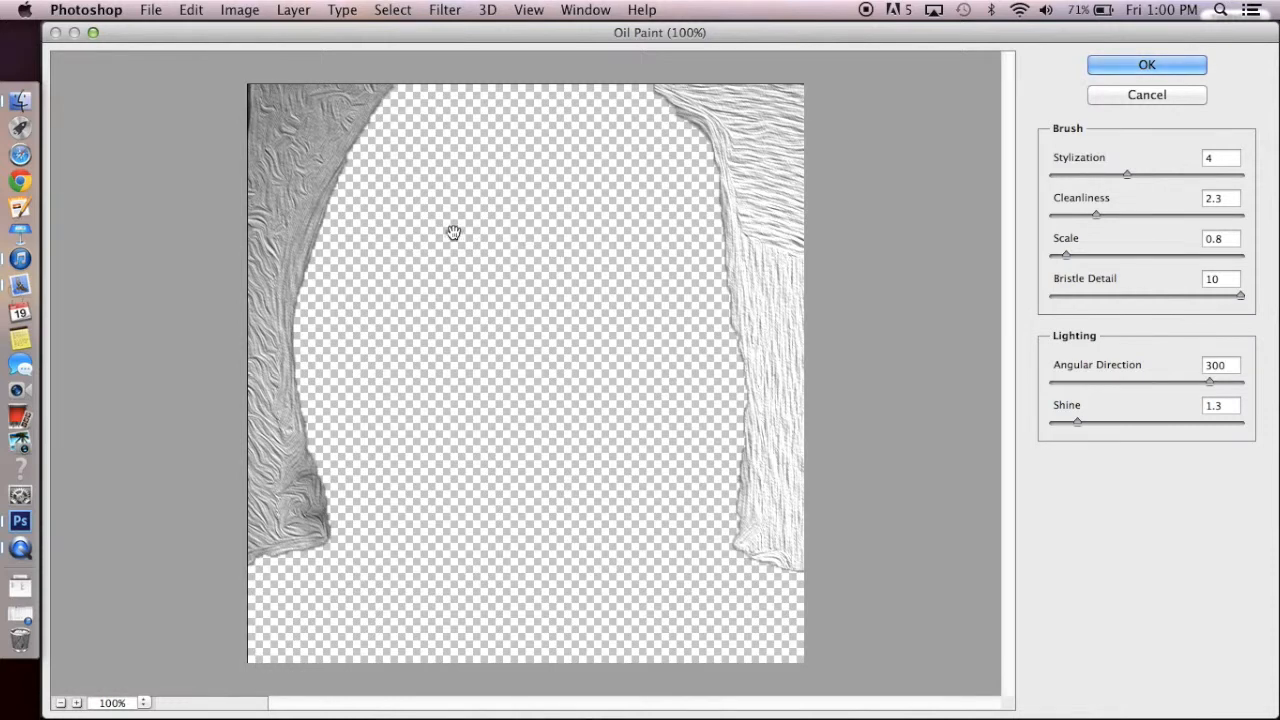
{"action": "mouse_move", "coordinate": [1125, 174]}
{"action": "left_mouse_down"}
{"action": "mouse_move", "coordinate": [1195, 172]}
{"action": "mouse_move", "coordinate": [1032, 182]}
{"action": "left_mouse_up"}
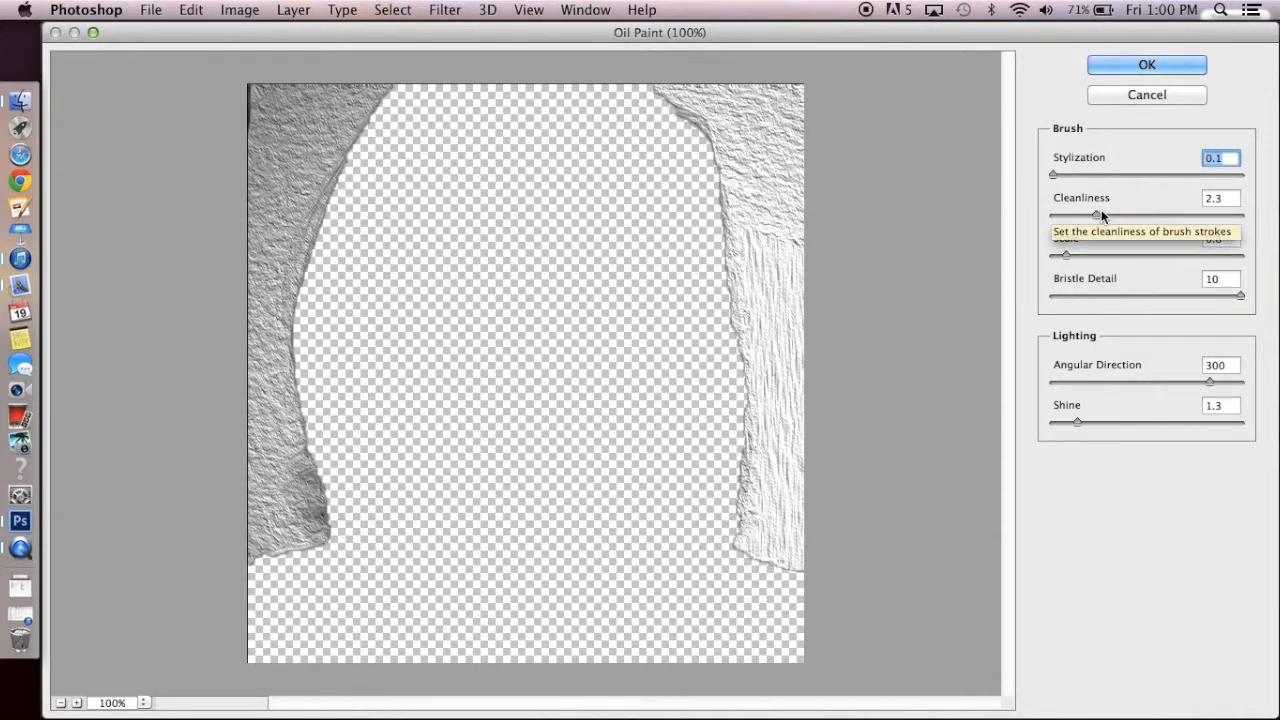
{"action": "mouse_move", "coordinate": [1095, 214]}
{"action": "left_mouse_down"}
{"action": "mouse_move", "coordinate": [1041, 214]}
{"action": "mouse_move", "coordinate": [1200, 237]}
{"action": "mouse_move", "coordinate": [1008, 234]}
{"action": "left_mouse_up"}
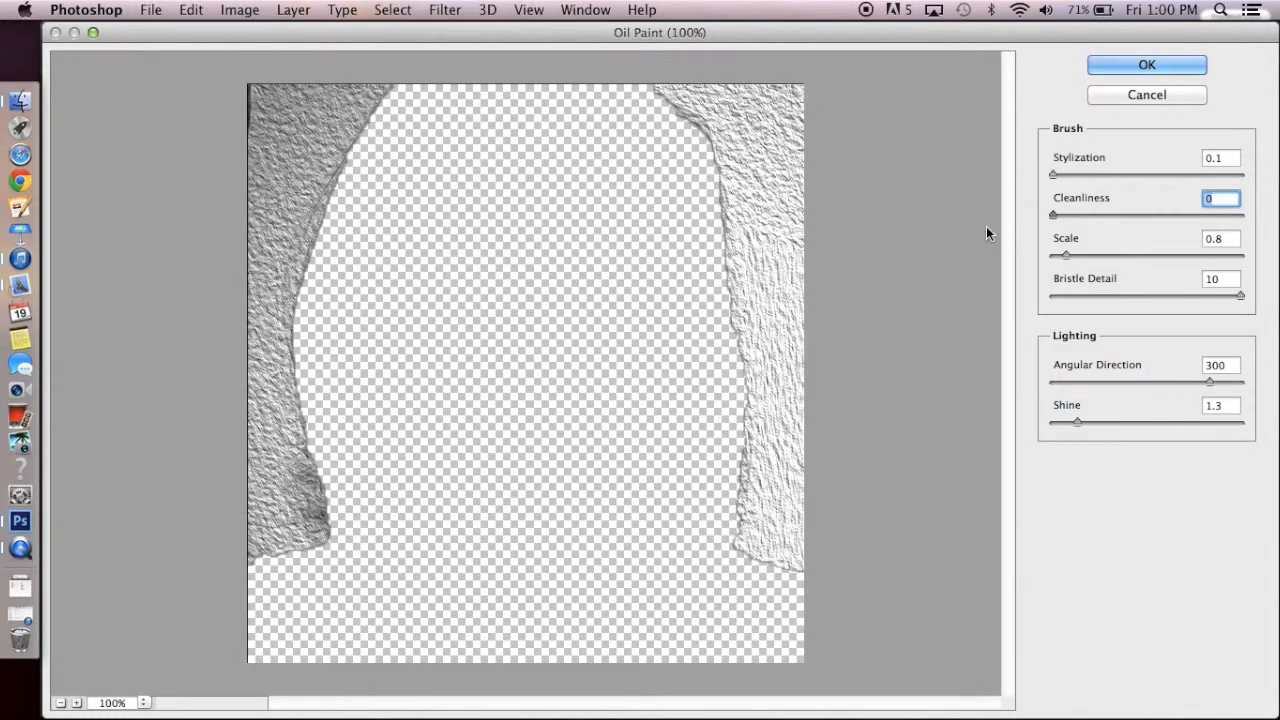
{"action": "left_click", "coordinate": [1066, 256]}
{"action": "left_click_drag", "start_coordinate": [1066, 256], "coordinate": [1022, 258]}
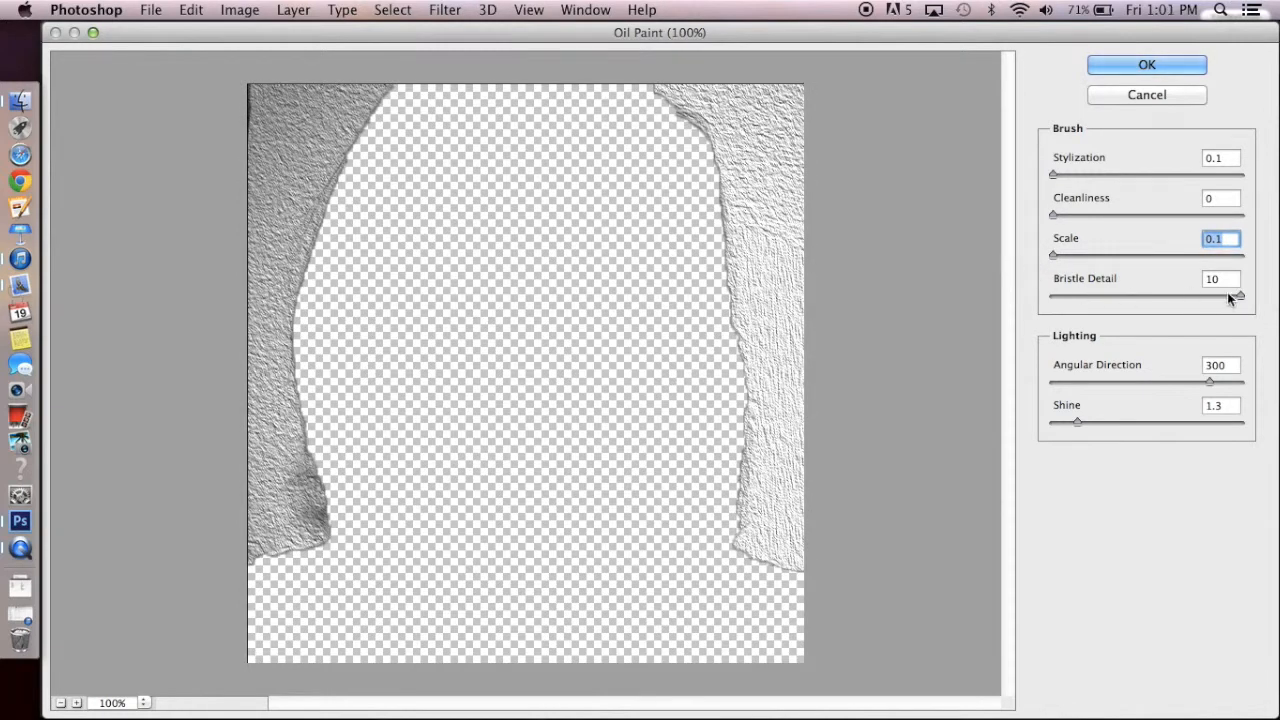
{"action": "left_click_drag", "start_coordinate": [1243, 296], "coordinate": [1276, 287]}
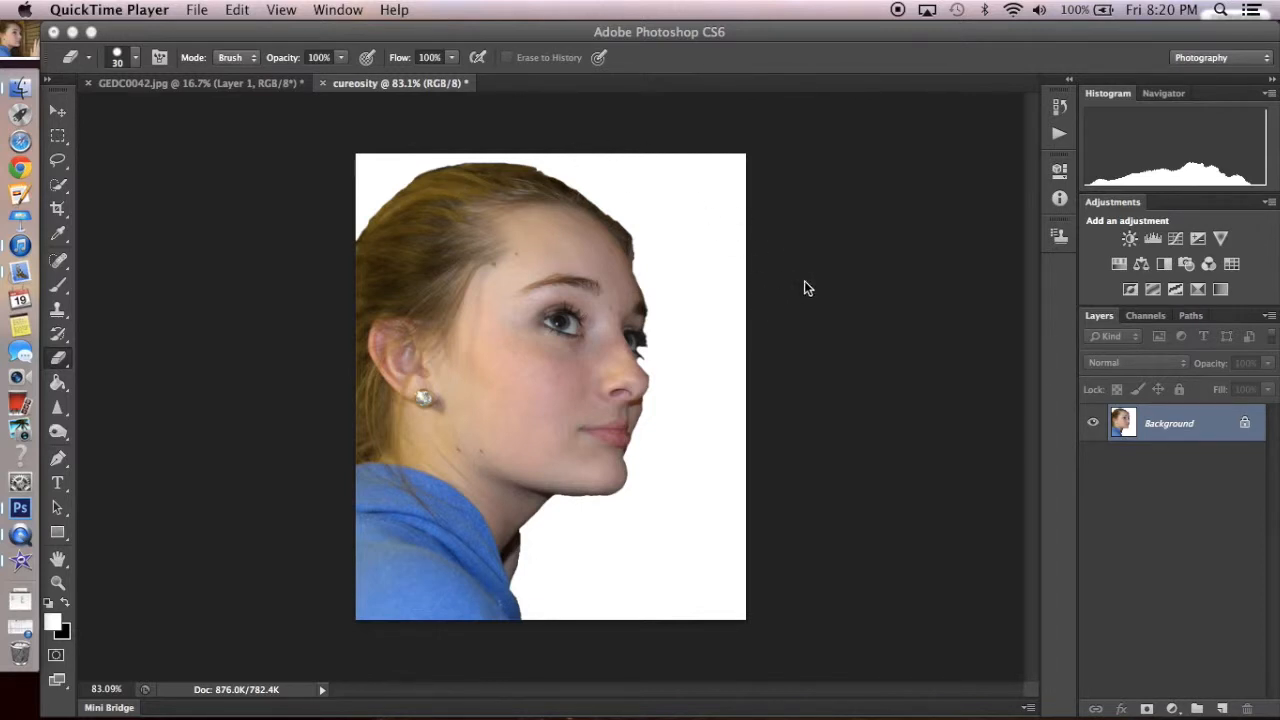
- Duplicate the Background layer of the cureosity portrait and add a Hue/Saturation adjustment layer with saturation at -100
{"action": "left_click", "coordinate": [1033, 418]}
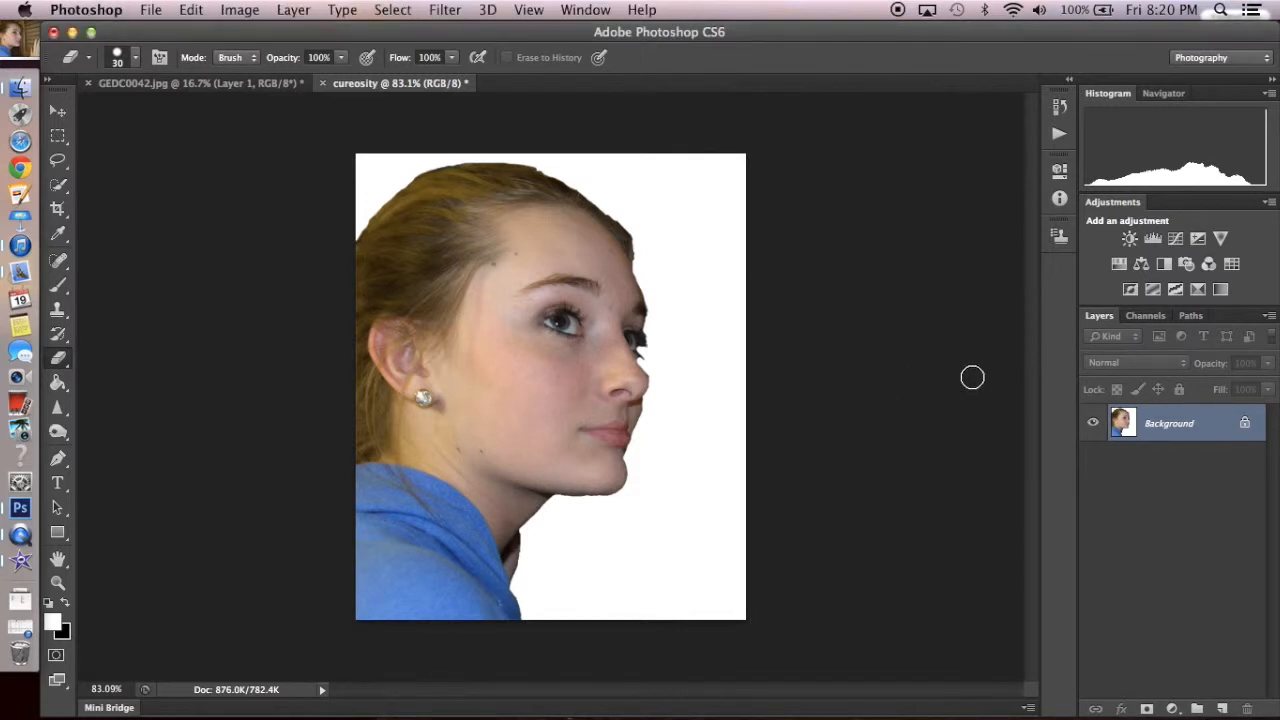
{"action": "key", "text": "super+j"}
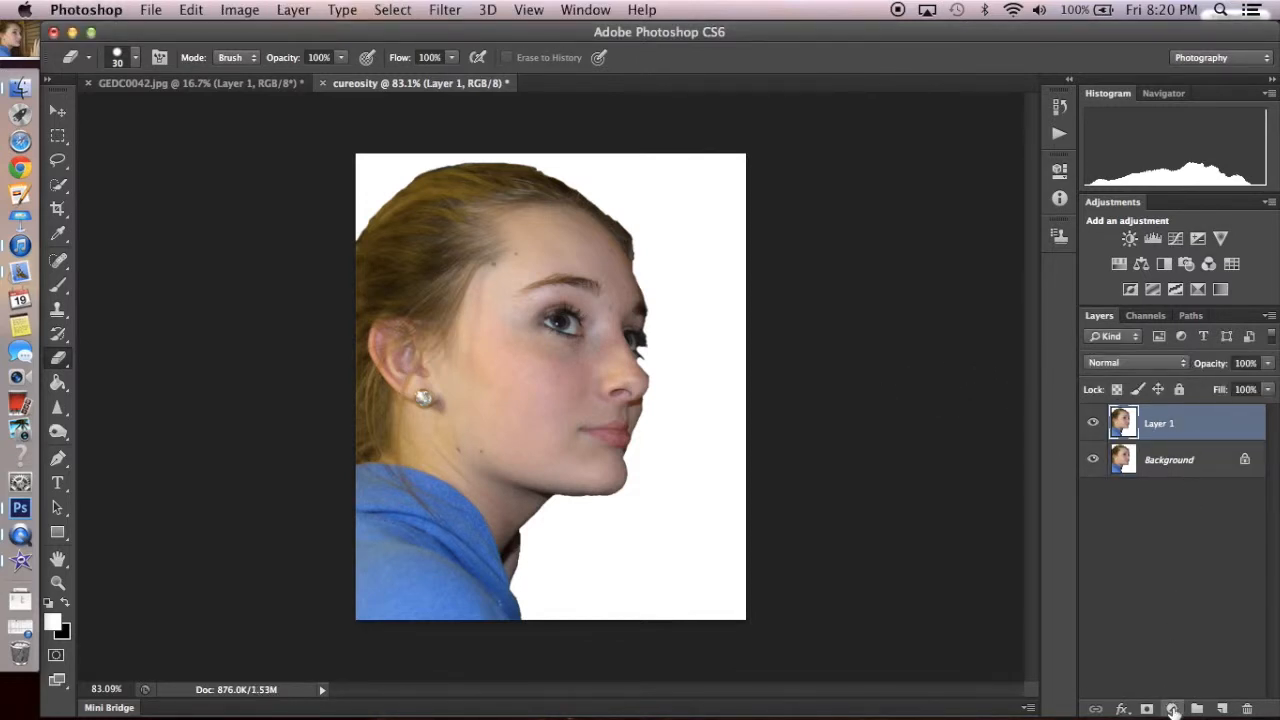
{"action": "left_click", "coordinate": [1172, 708]}
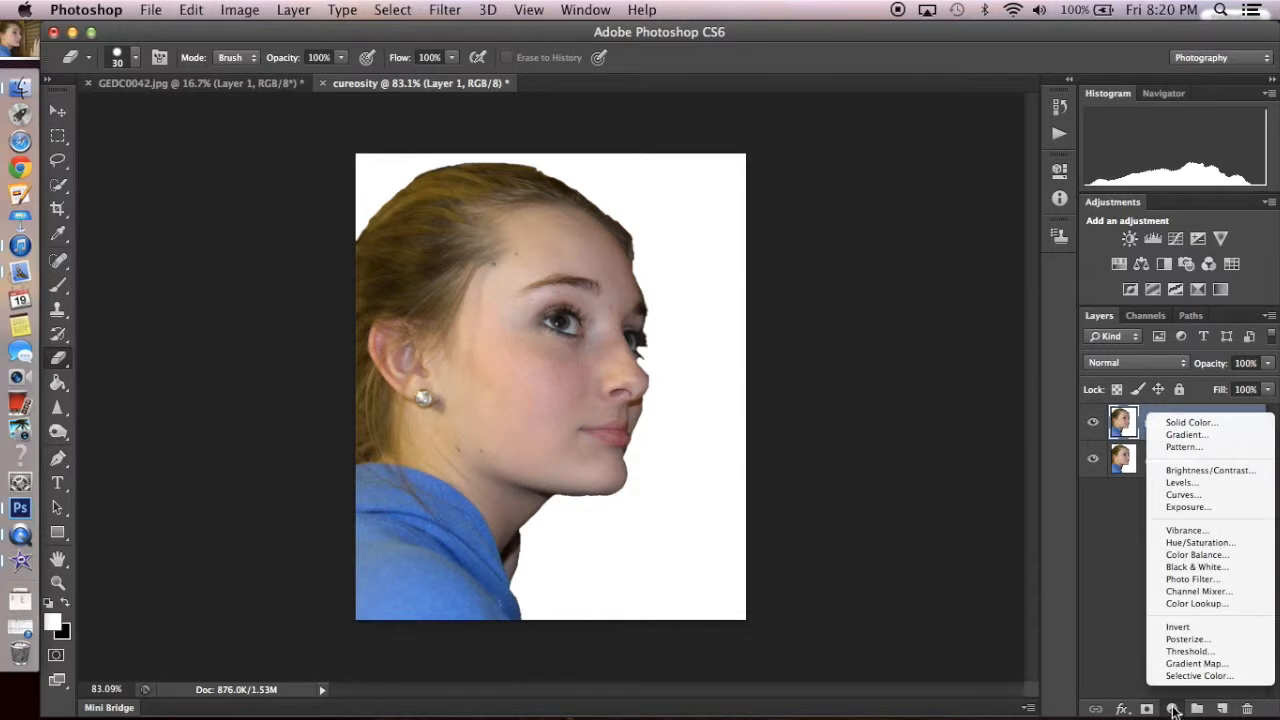
{"action": "left_click", "coordinate": [1200, 542]}
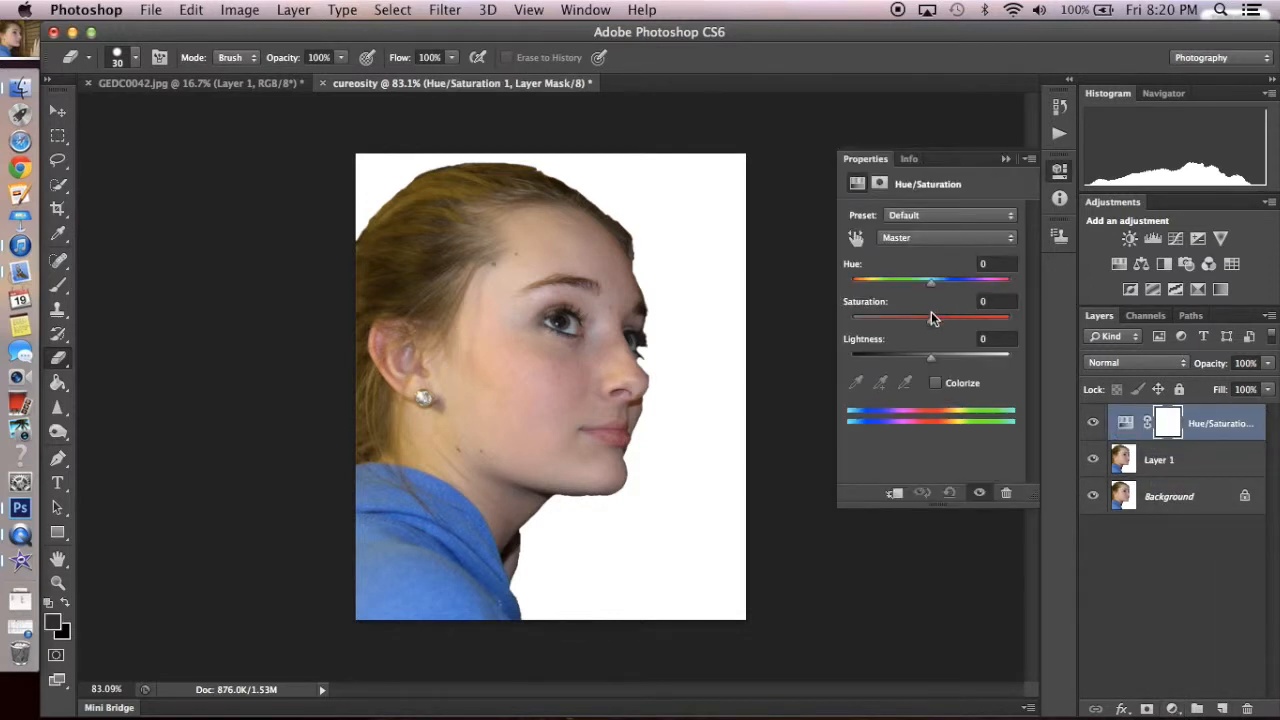
{"action": "left_click_drag", "start_coordinate": [931, 324], "coordinate": [814, 317]}
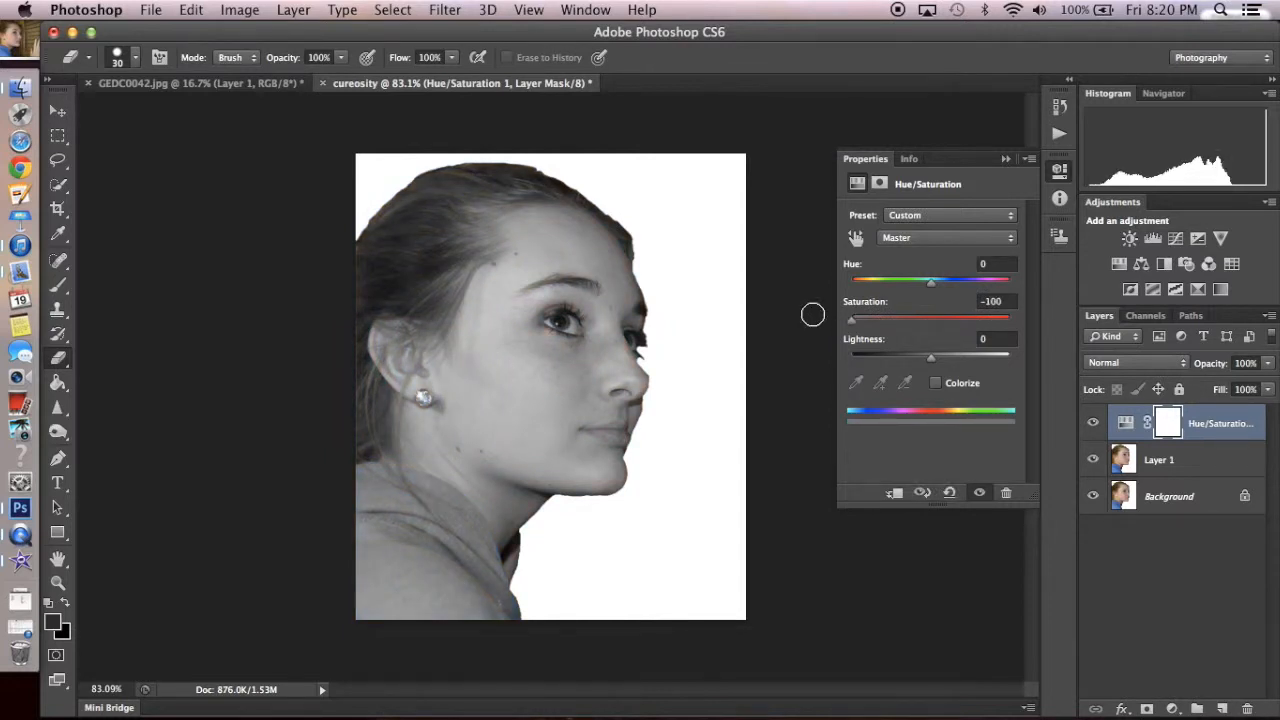
- Set the duplicated portrait layer's blend mode to Color Dodge and invert its colors
{"action": "left_click", "coordinate": [1200, 472]}
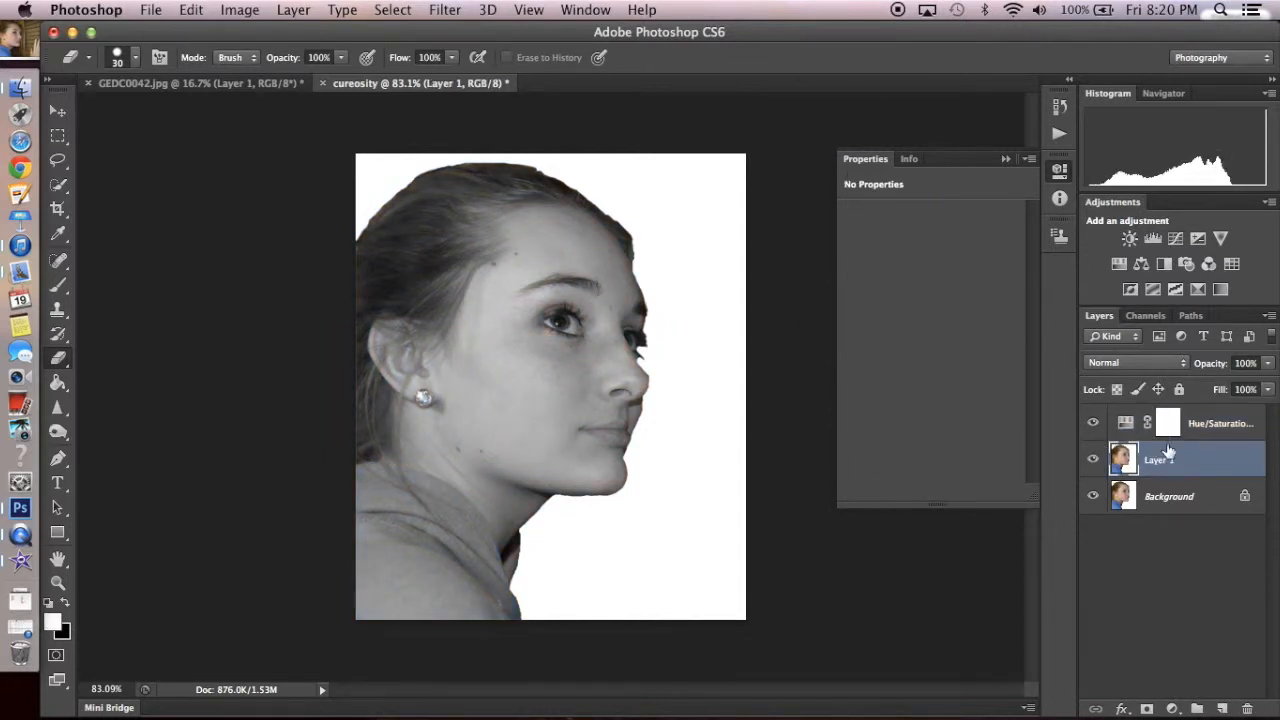
{"action": "left_click", "coordinate": [1141, 366]}
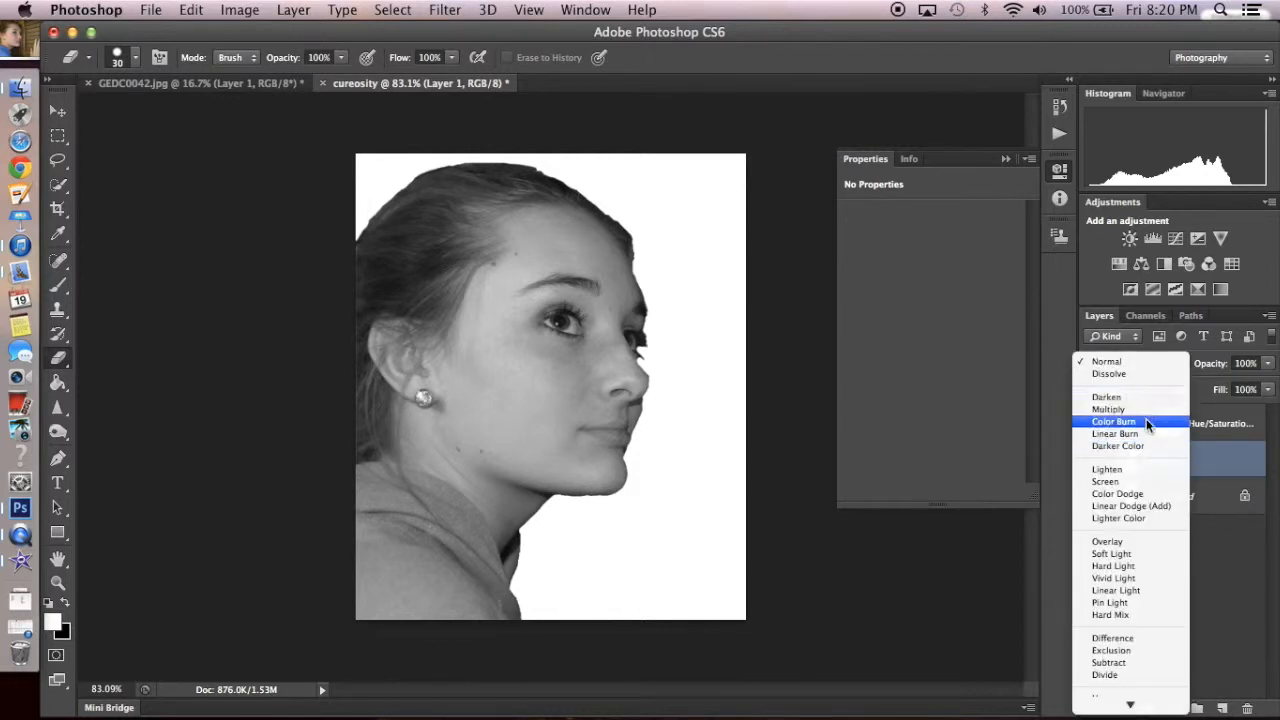
{"action": "left_click", "coordinate": [1157, 493]}
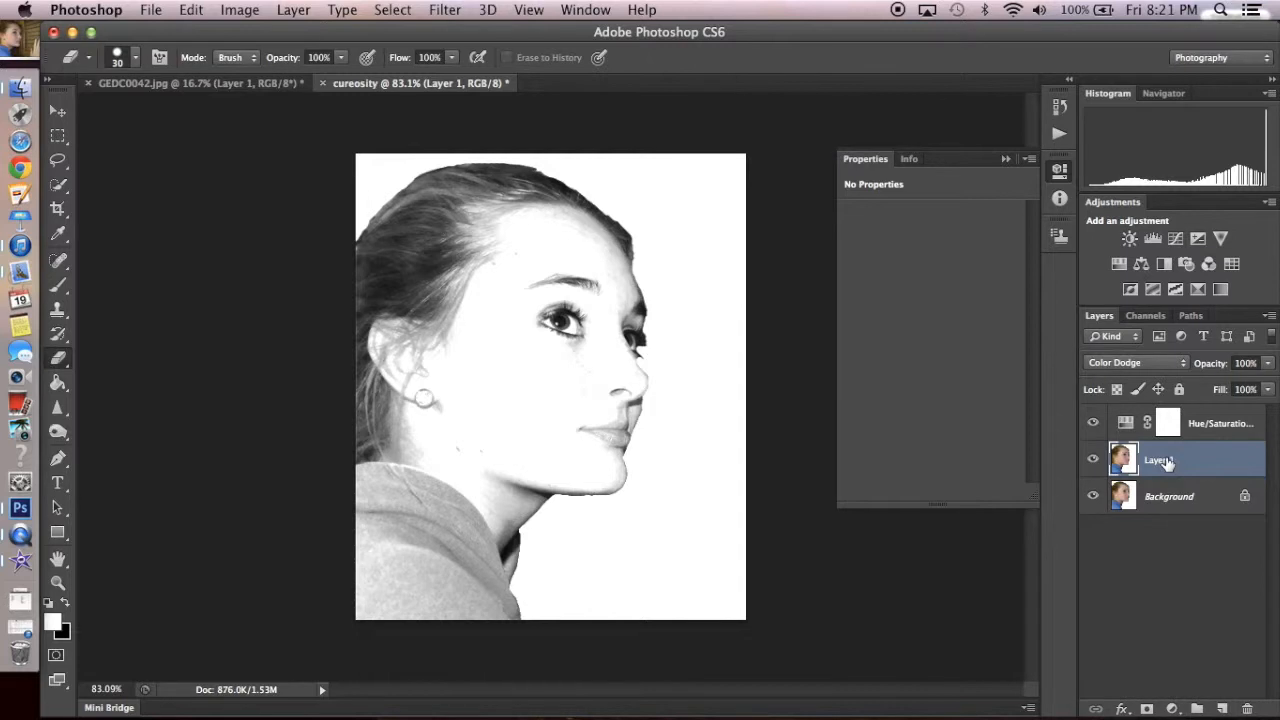
{"action": "key", "text": "super+i"}
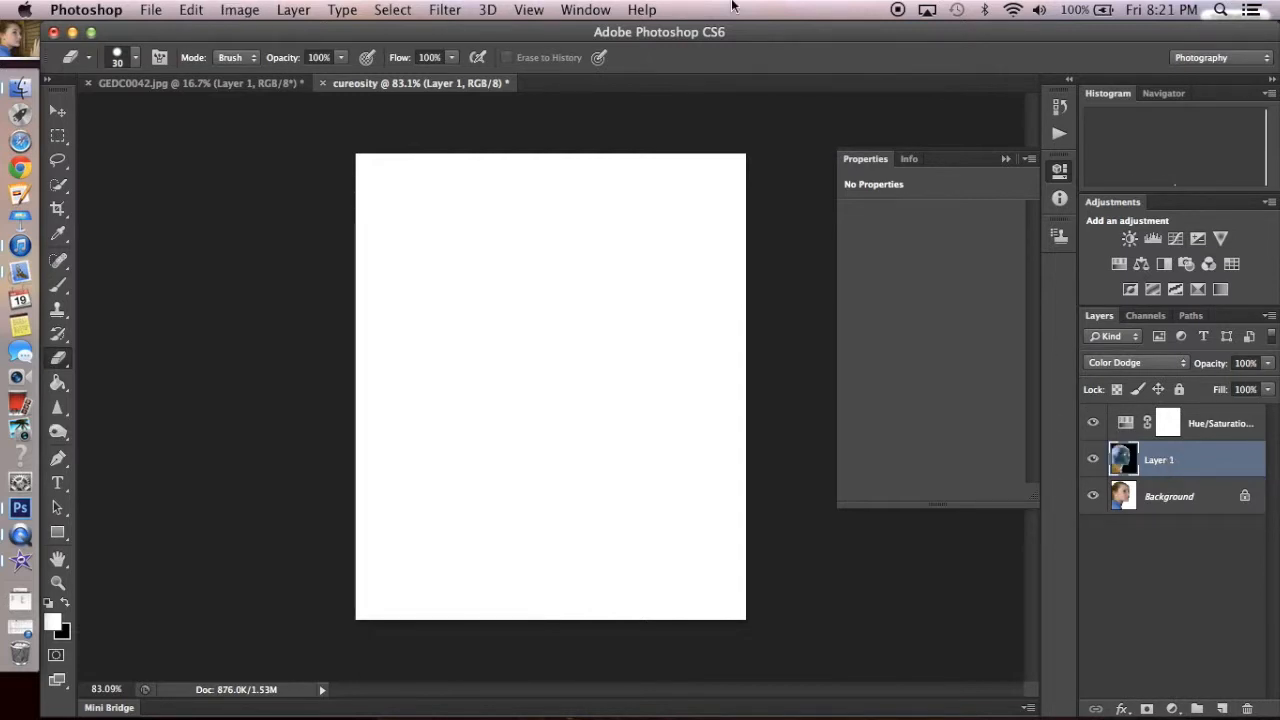
- Apply a Gaussian Blur with a radius of 8 pixels to the inverted layer
{"action": "left_click", "coordinate": [445, 9]}
{"action": "mouse_move", "coordinate": [487, 227]}
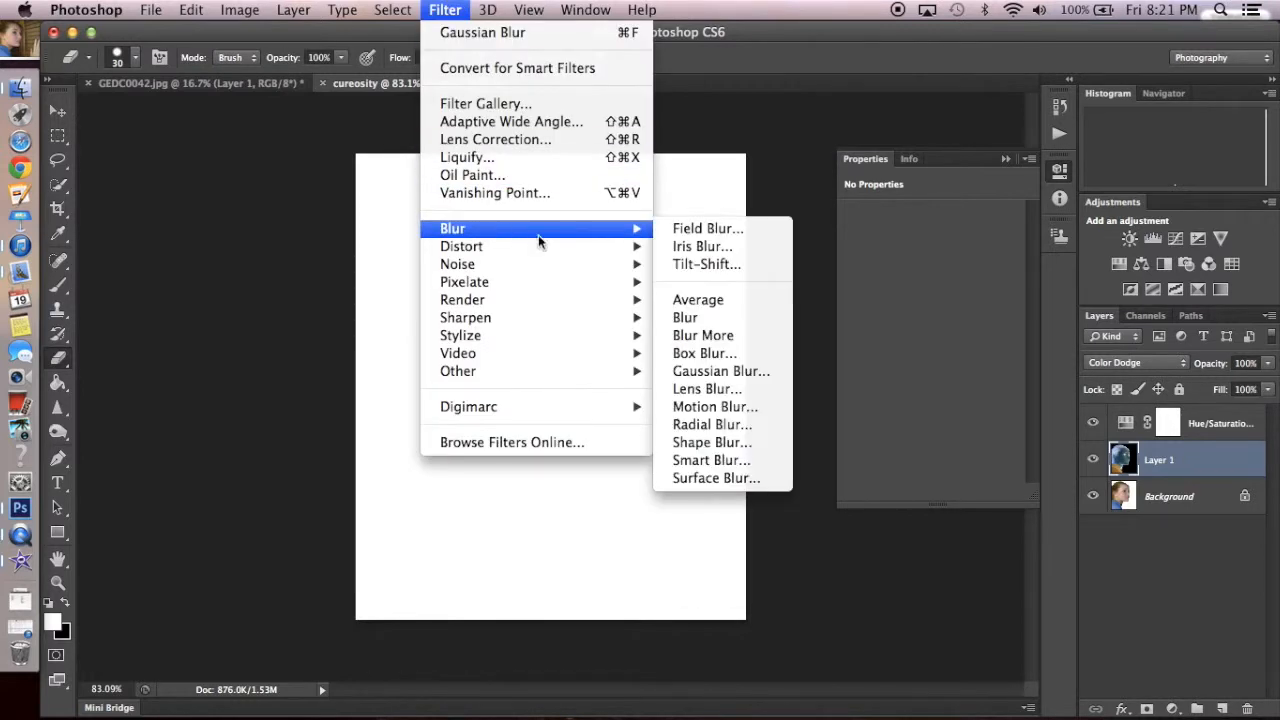
{"action": "left_click", "coordinate": [730, 370]}
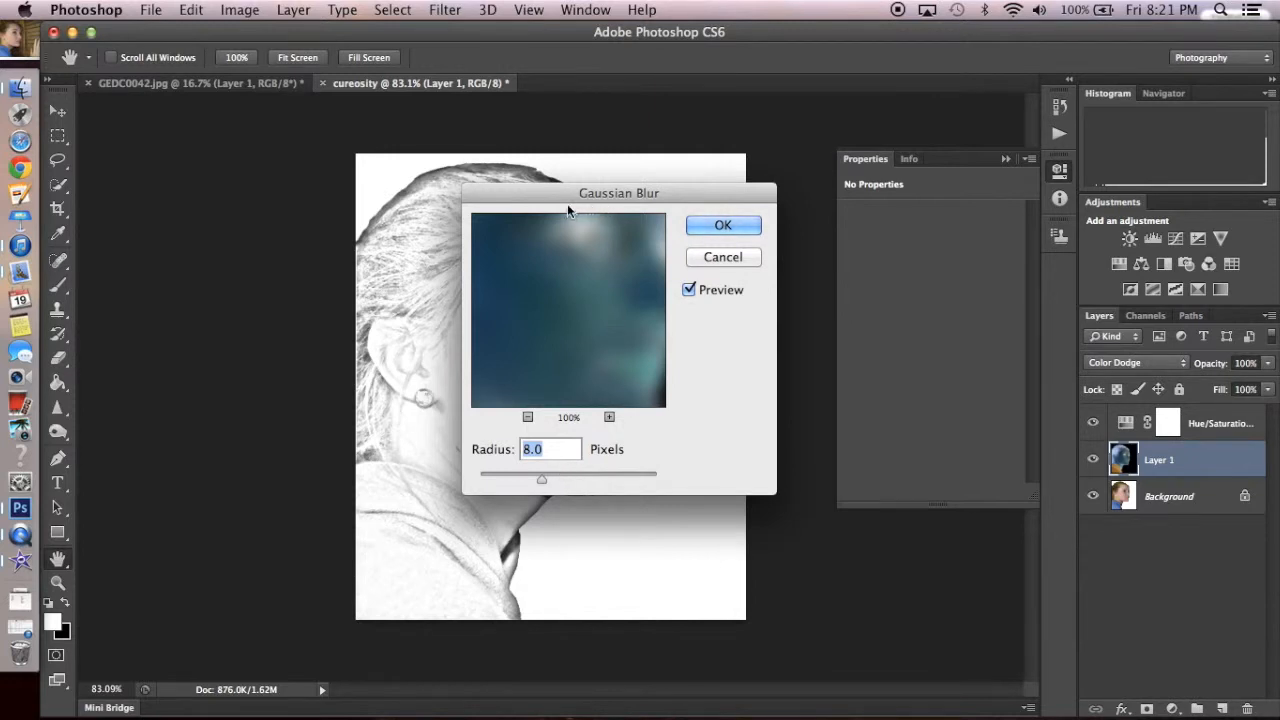
{"action": "left_click_drag", "start_coordinate": [552, 189], "coordinate": [828, 132]}
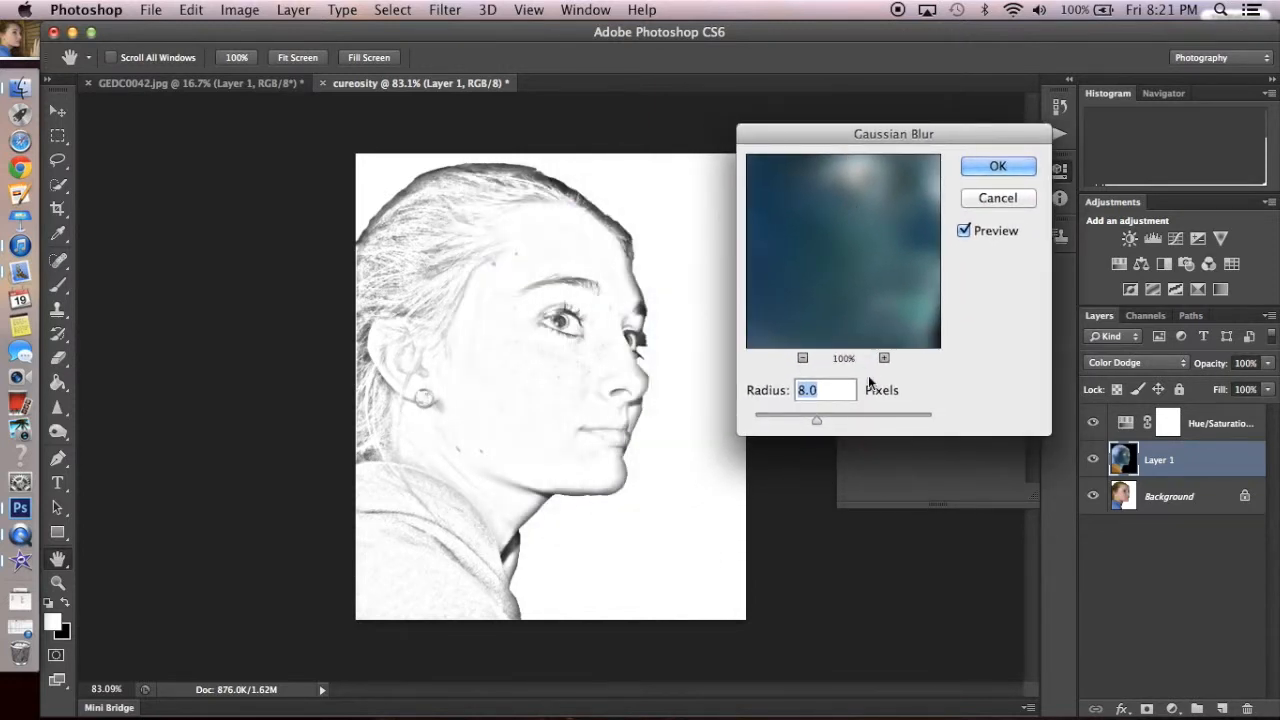
{"action": "mouse_move", "coordinate": [817, 419]}
{"action": "left_mouse_down"}
{"action": "mouse_move", "coordinate": [779, 420]}
{"action": "mouse_move", "coordinate": [799, 417]}
{"action": "left_mouse_up"}
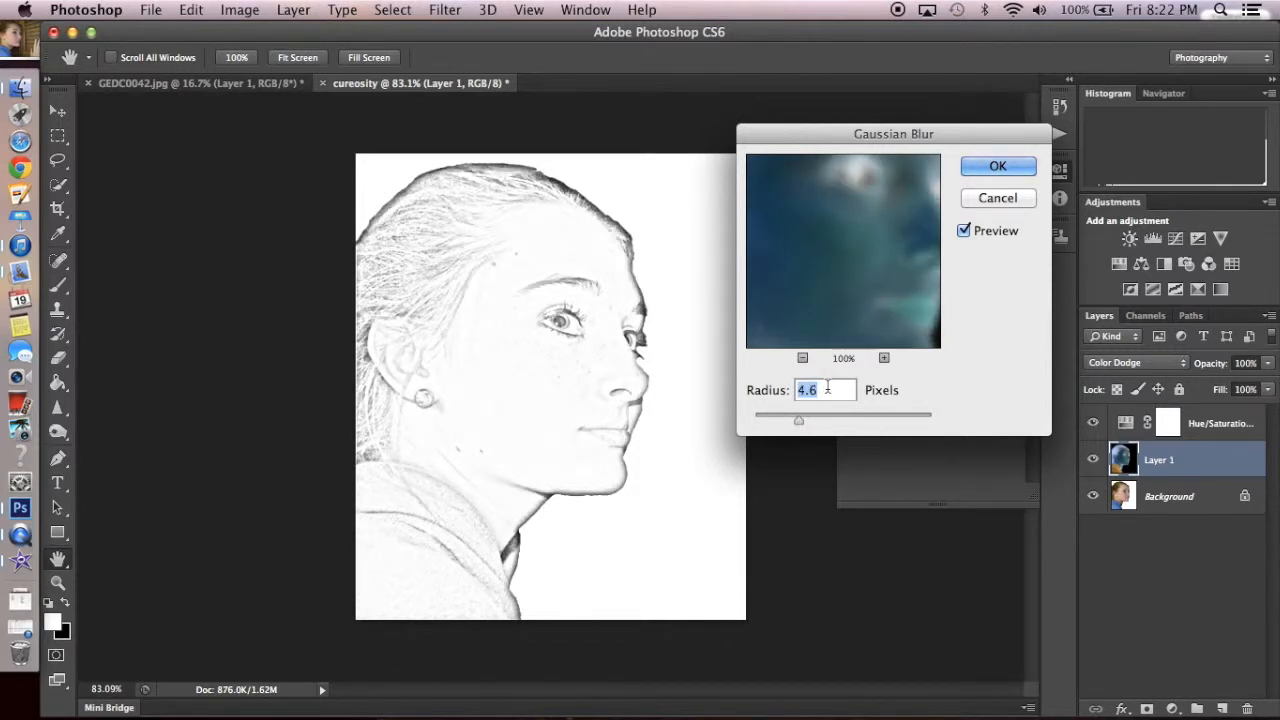
{"action": "type", "text": "8"}
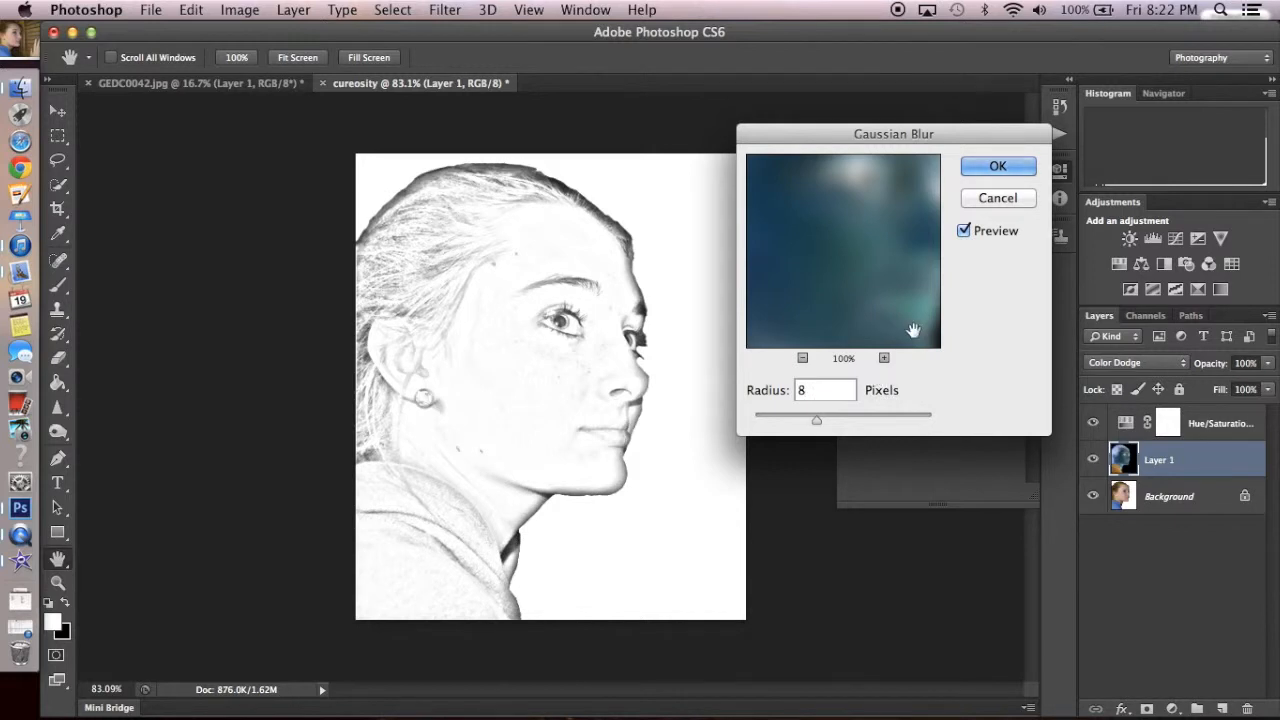
{"action": "key", "text": "Return"}
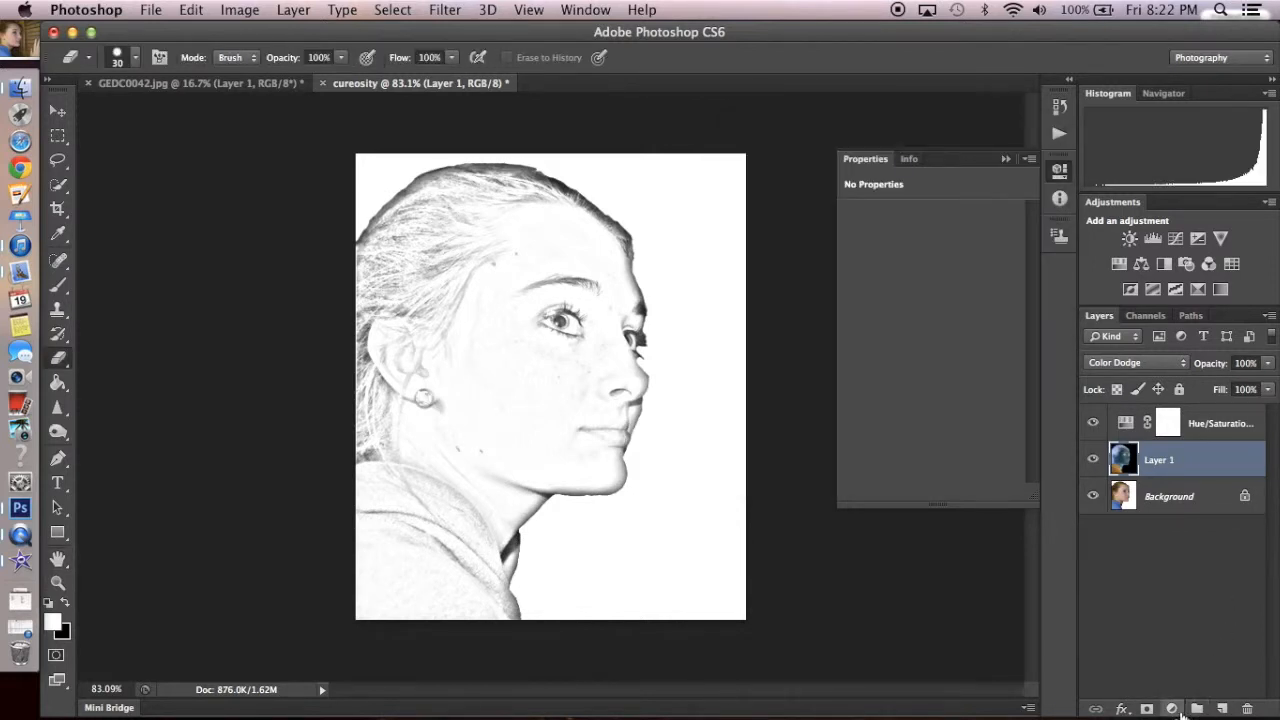
- Add a Levels adjustment layer above the blurred layer with black input 103 and midtones 0.53
{"action": "left_click", "coordinate": [1174, 709]}
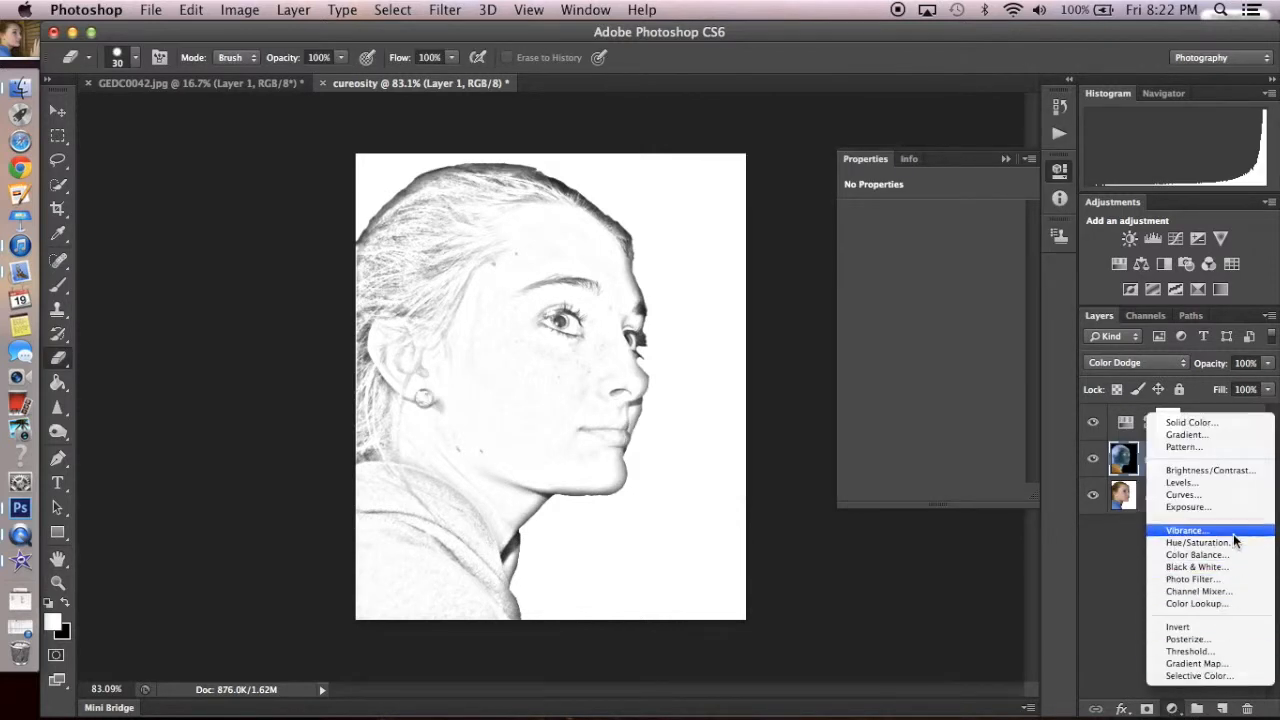
{"action": "left_click", "coordinate": [1210, 482]}
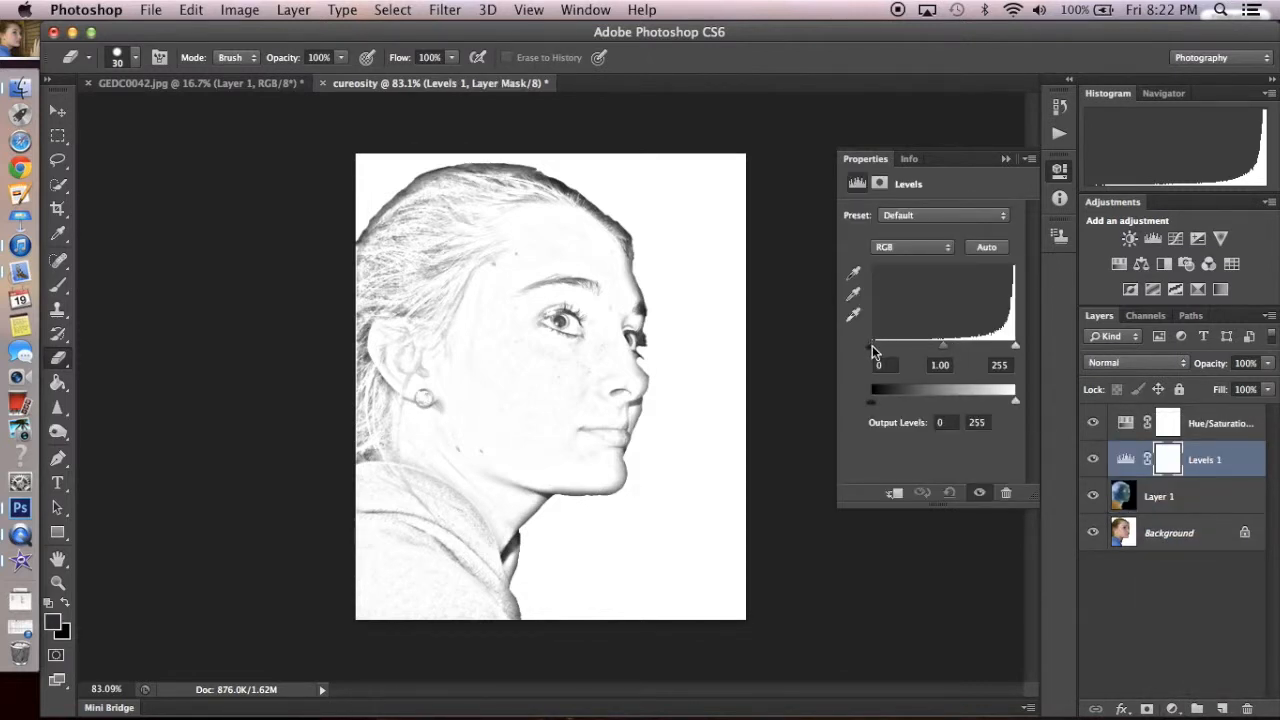
{"action": "left_click_drag", "start_coordinate": [872, 350], "coordinate": [928, 353]}
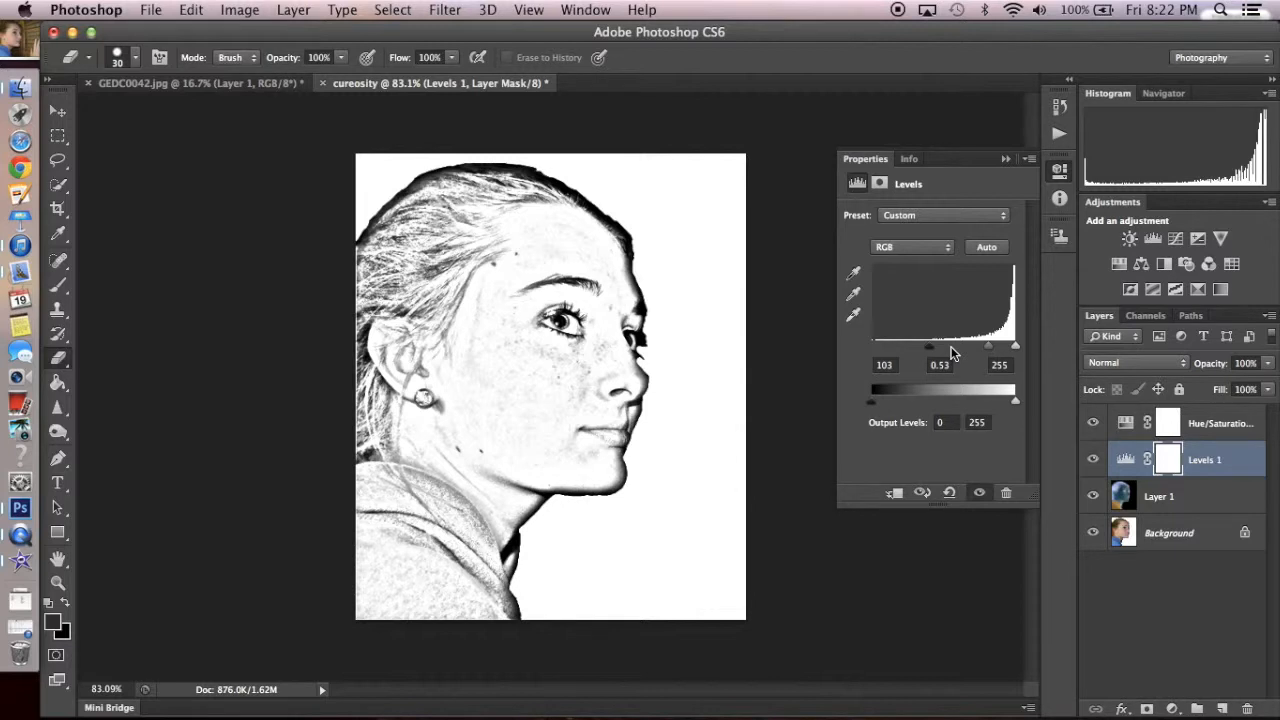
{"action": "left_click", "coordinate": [1171, 438]}
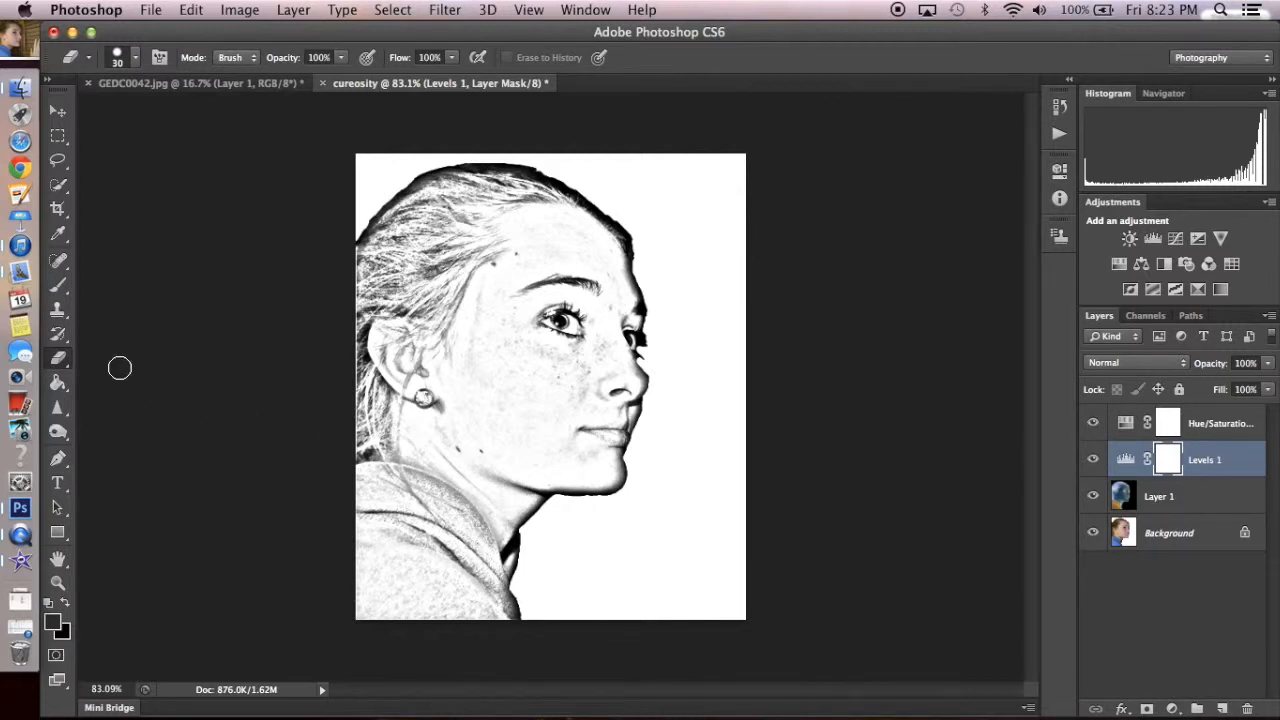
- Activate the Spot Healing Brush for retouching on the Background layer
{"action": "left_click", "coordinate": [58, 261]}
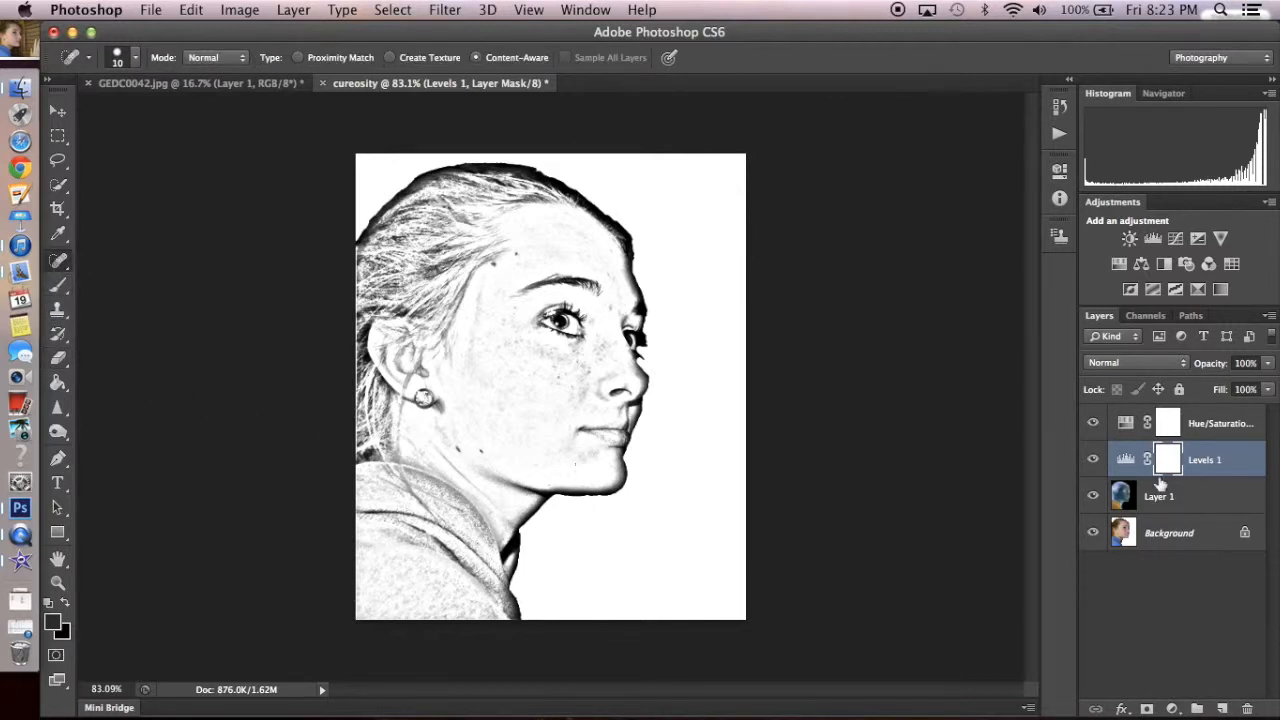
{"action": "left_click", "coordinate": [1172, 535]}
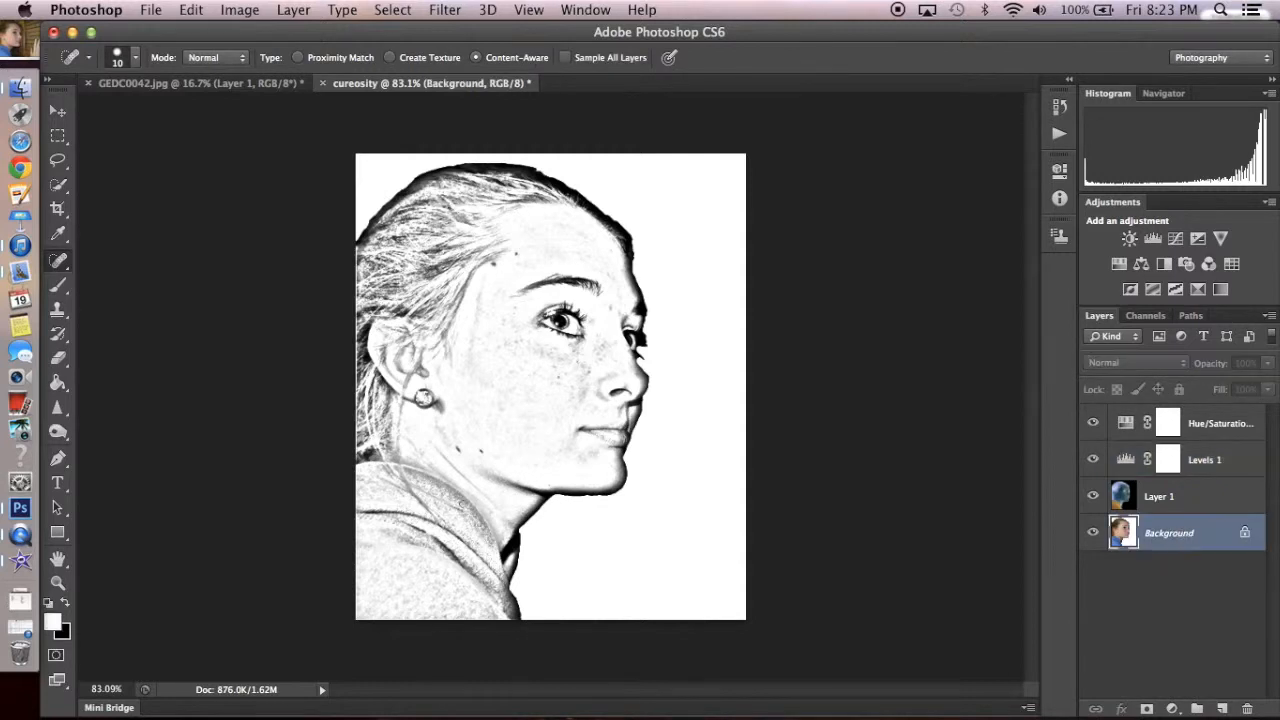